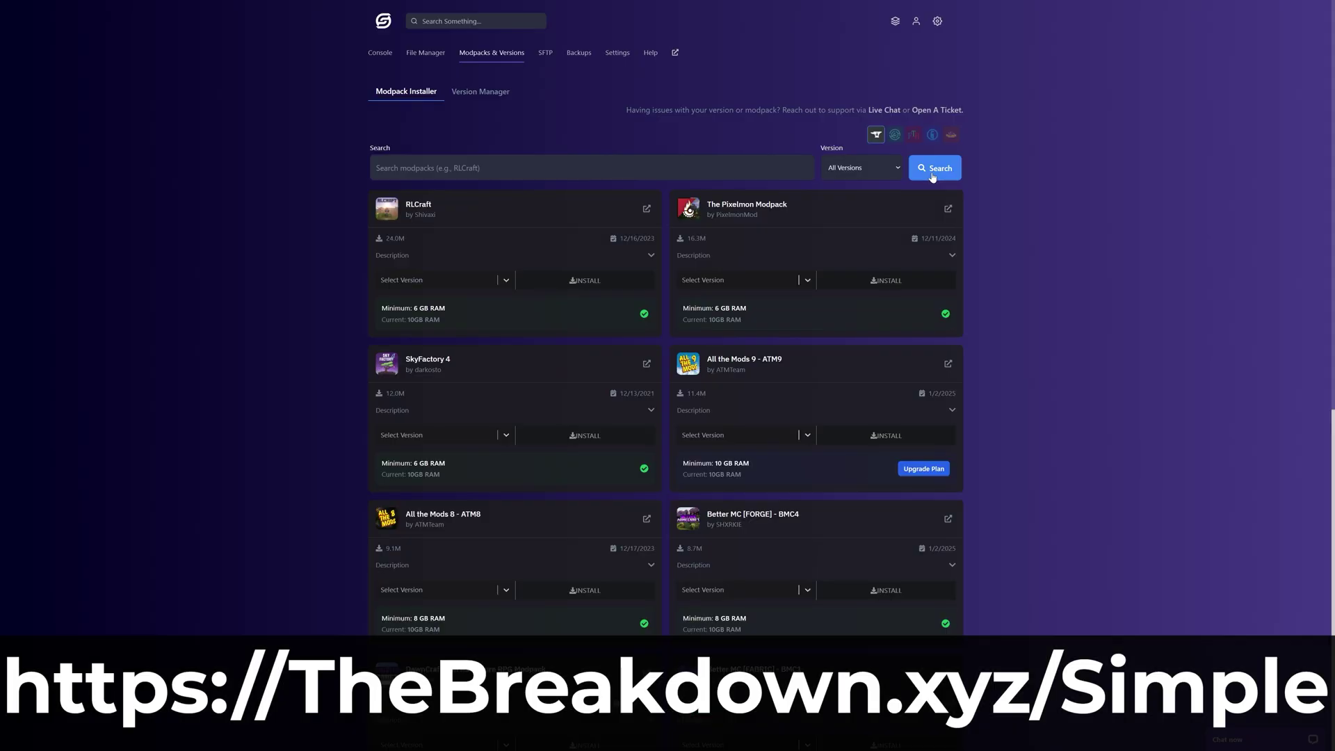
Filter the modpack list to one Minecraft version and read the How To Add Mods article.
click(866, 167)
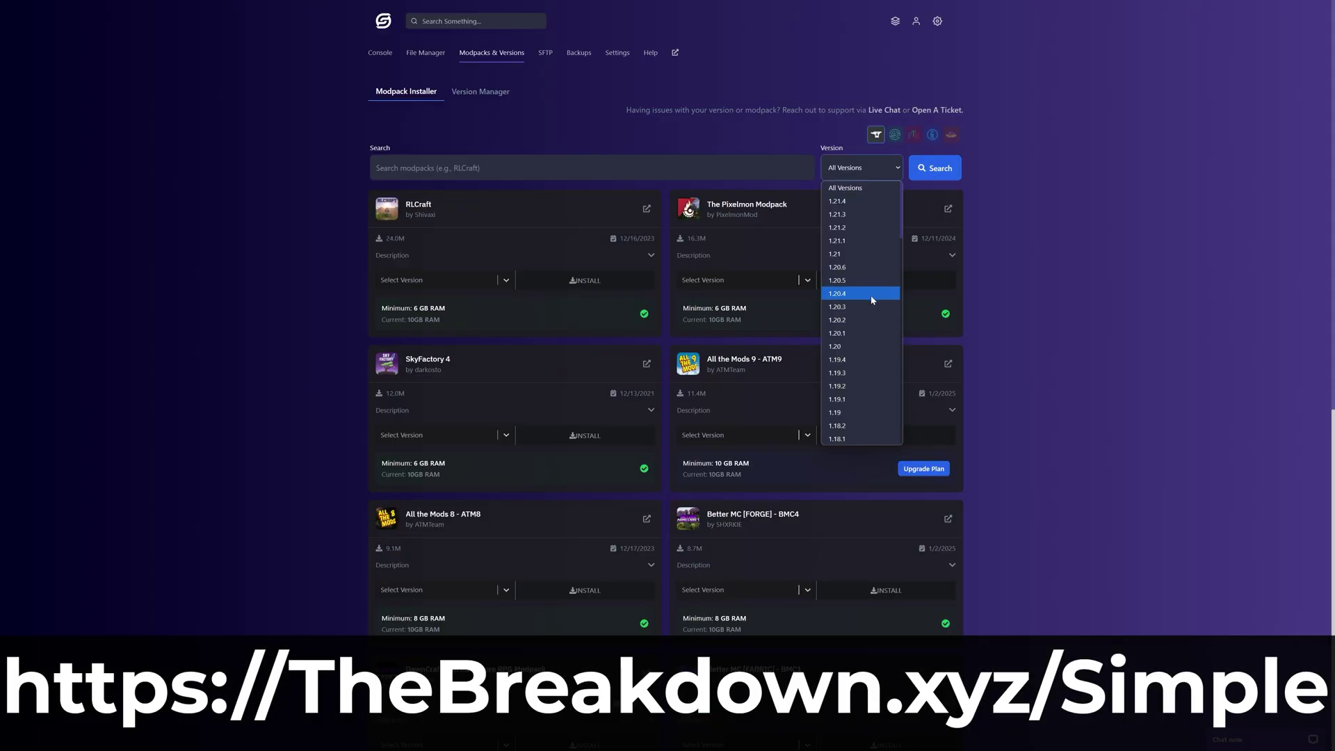
click(860, 338)
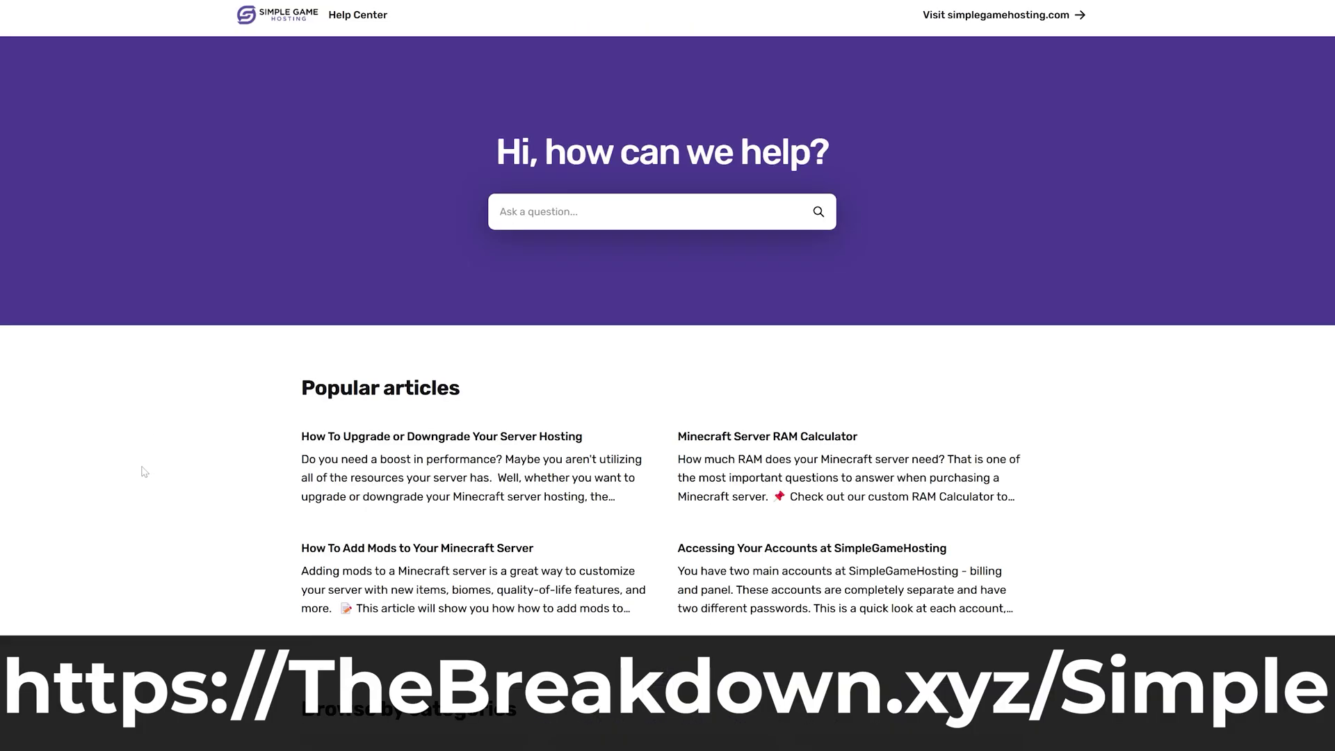
click(427, 572)
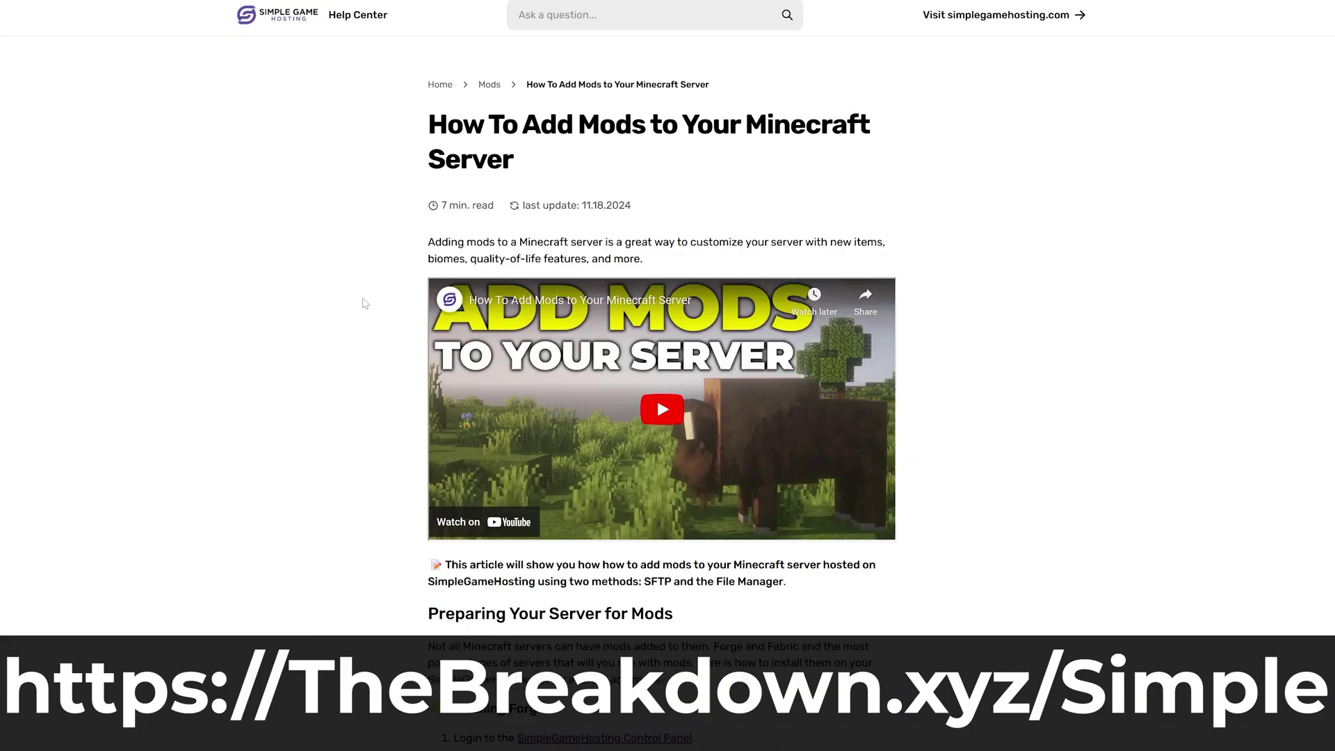
scroll(364, 303, down, 8)
scroll(364, 303, down, 9)
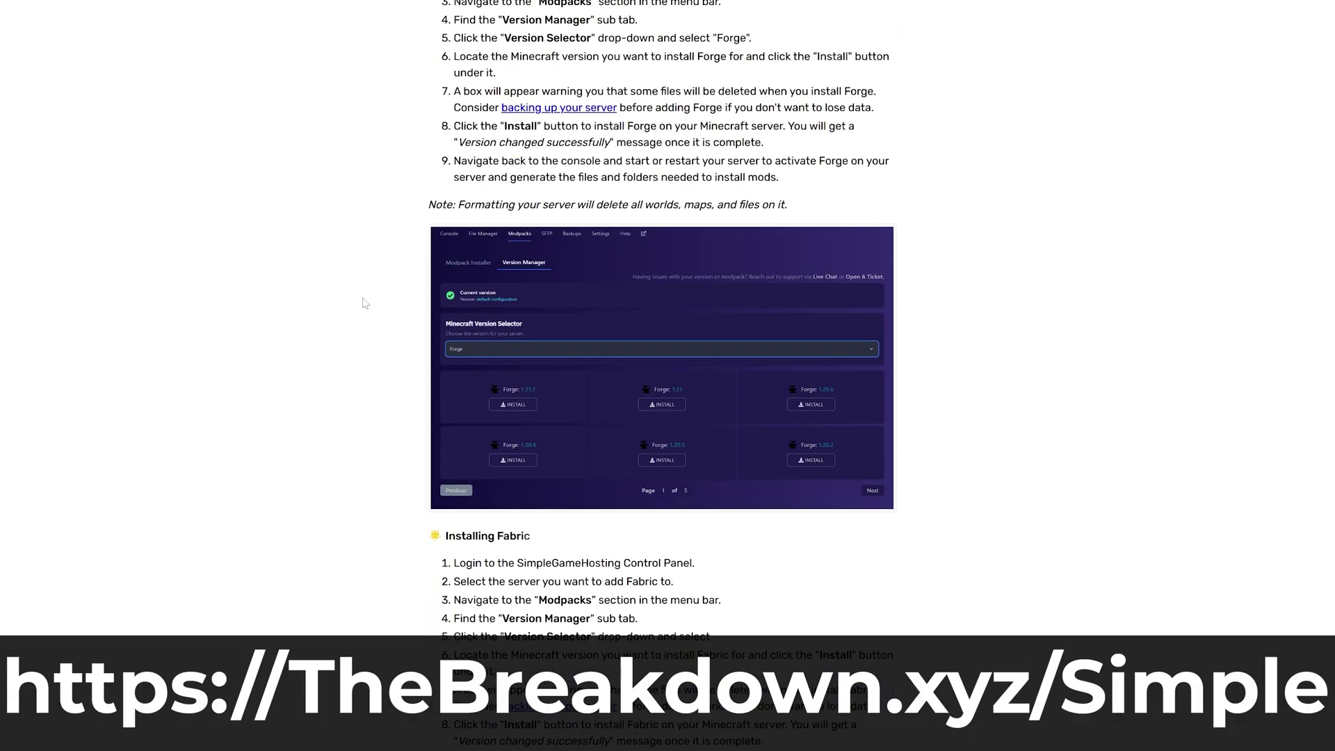
scroll(364, 302, down, 15)
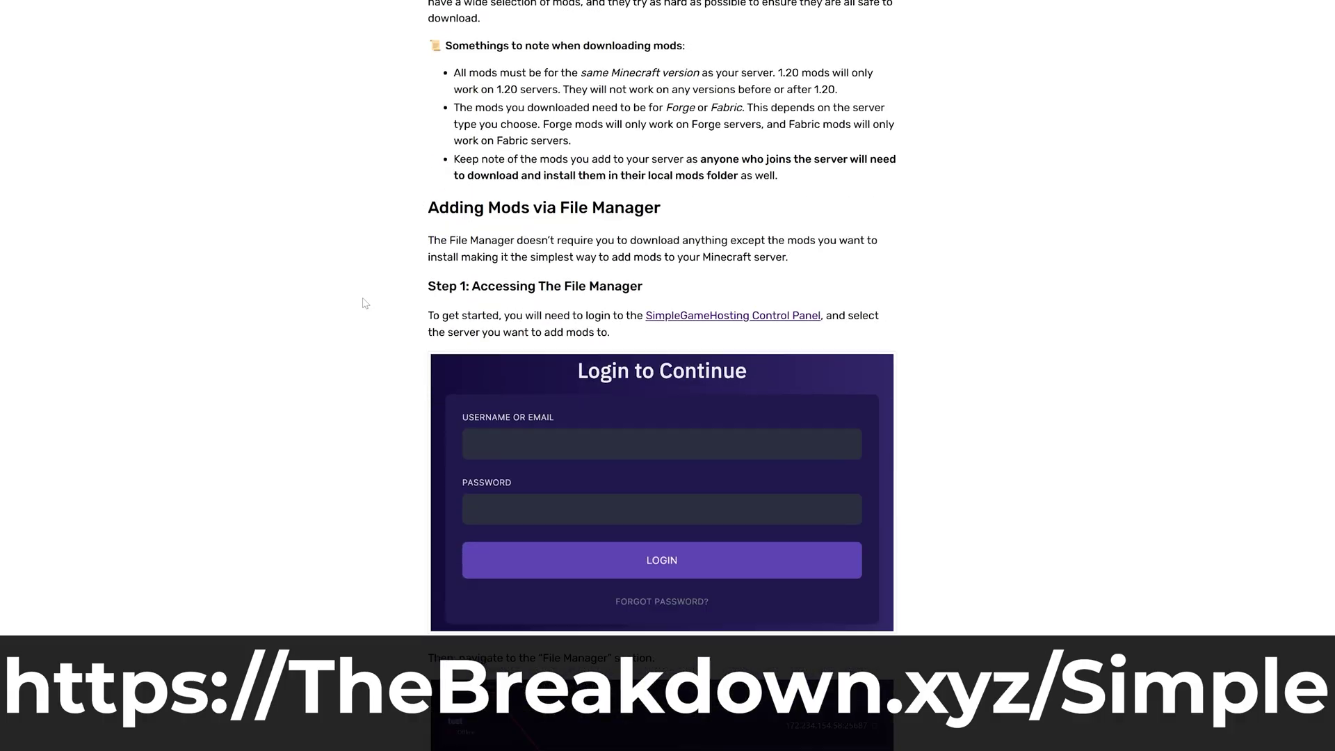
scroll(362, 303, down, 6)
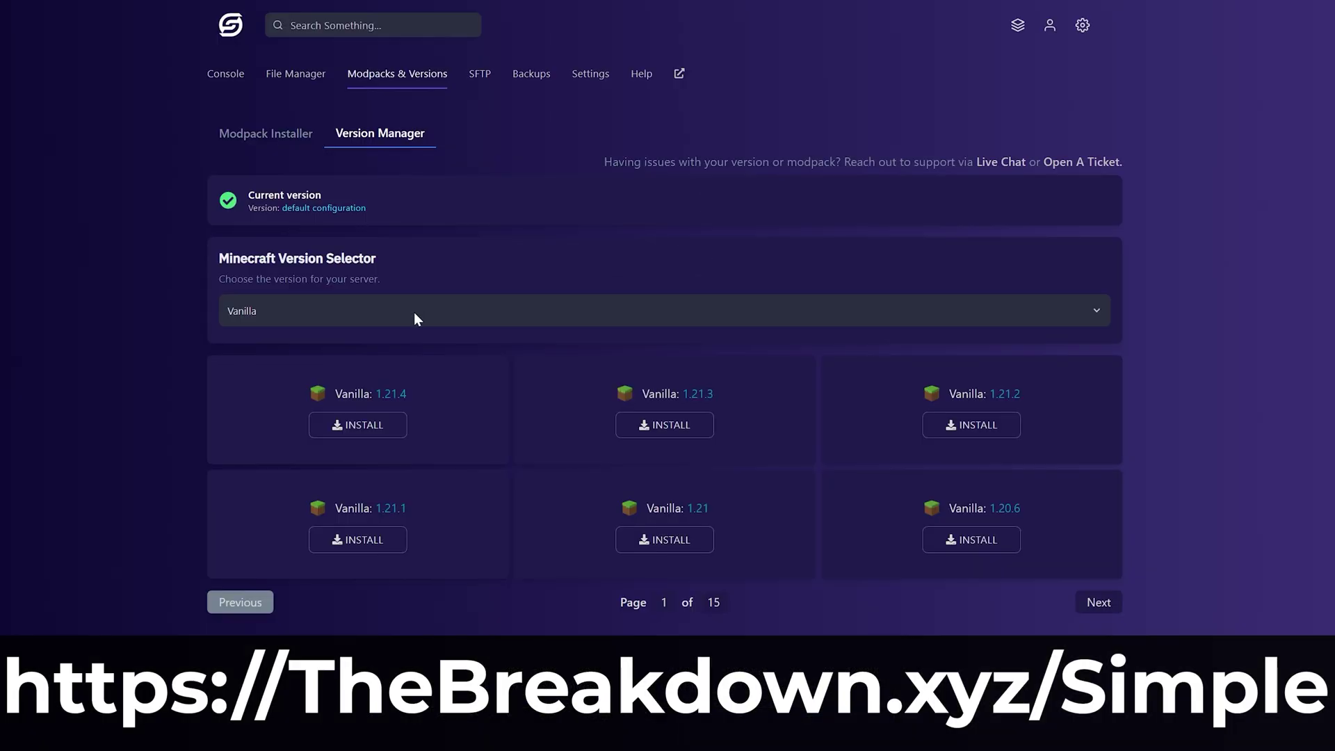
Switch the server software type to Forge in Version Manager.
click(415, 311)
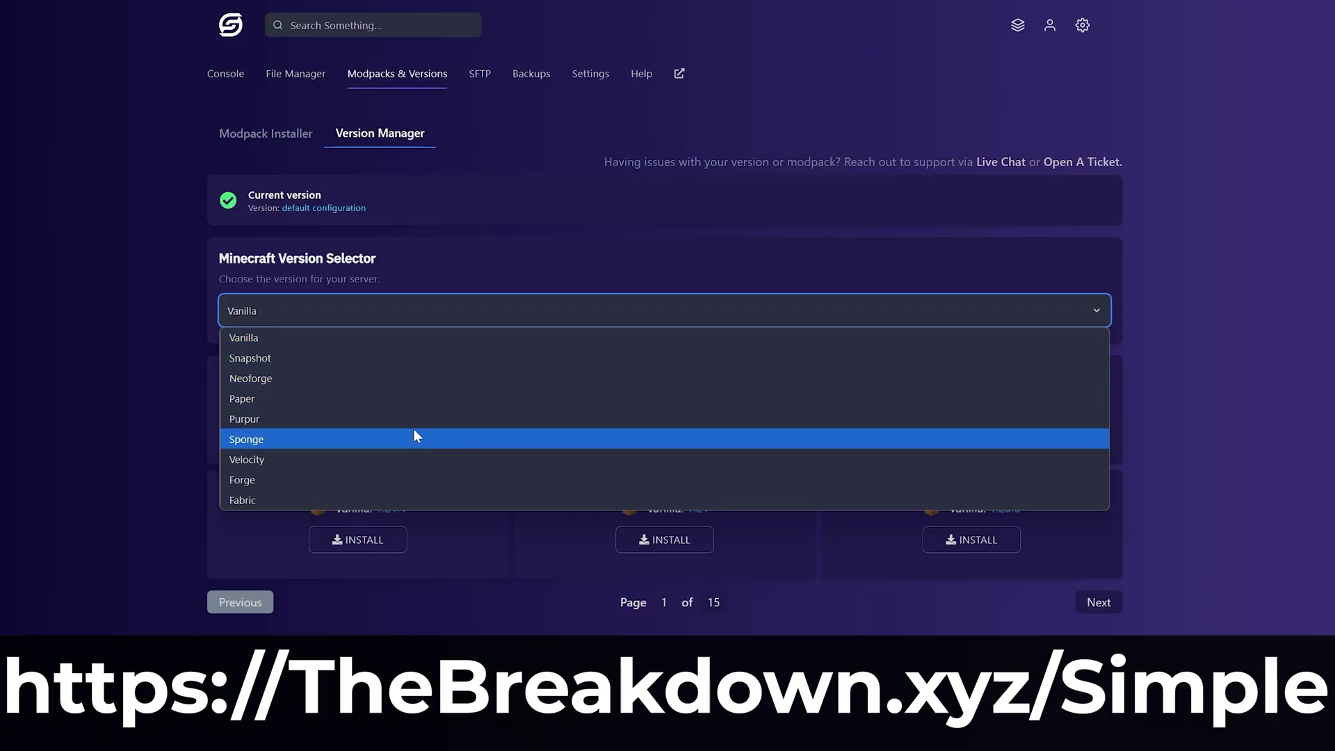
click(416, 477)
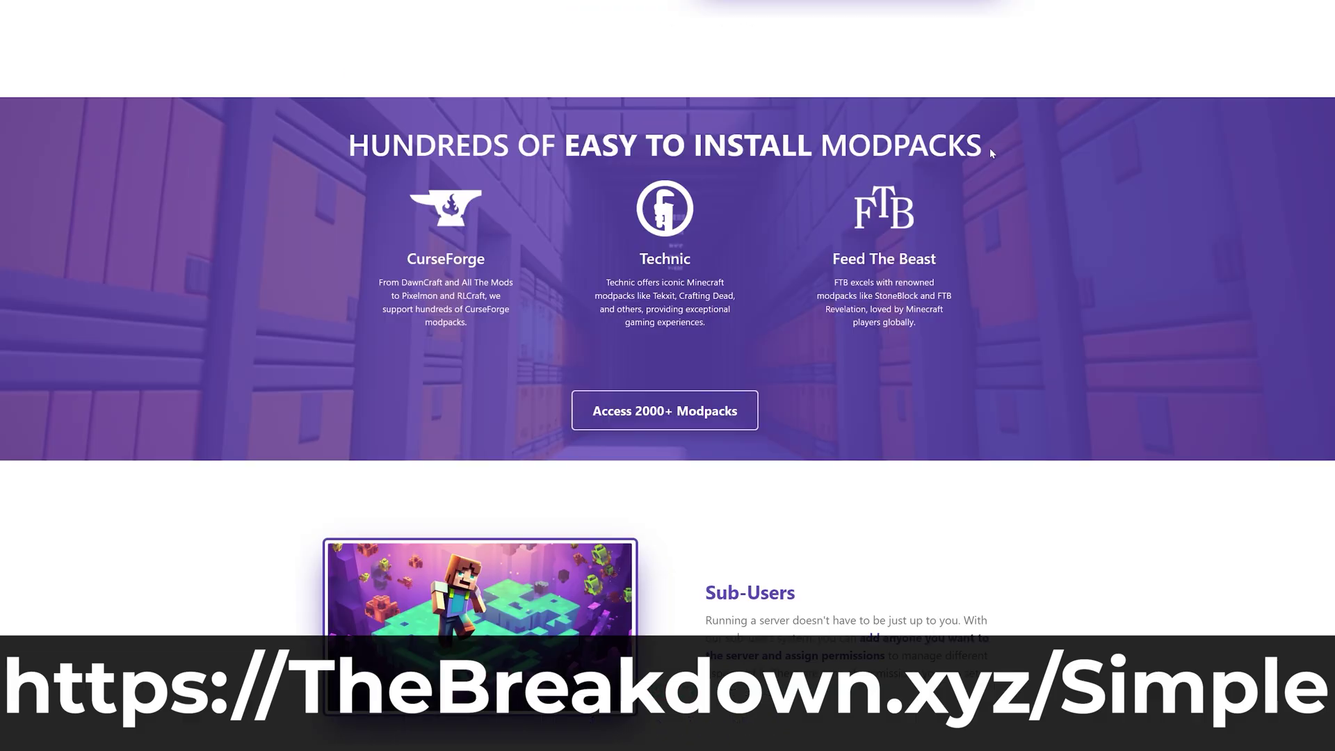
drag(990, 148, 359, 165)
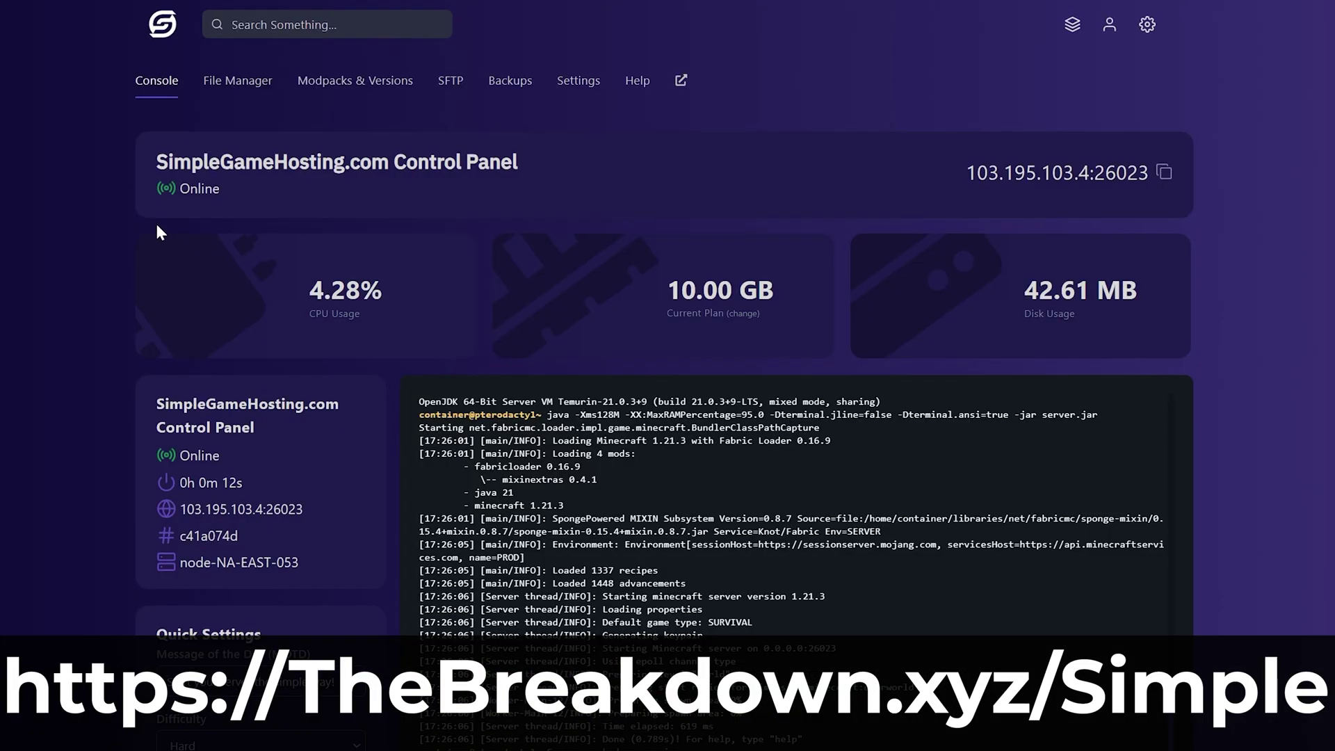
Set the server difficulty to Normal in General settings.
drag(156, 163, 520, 169)
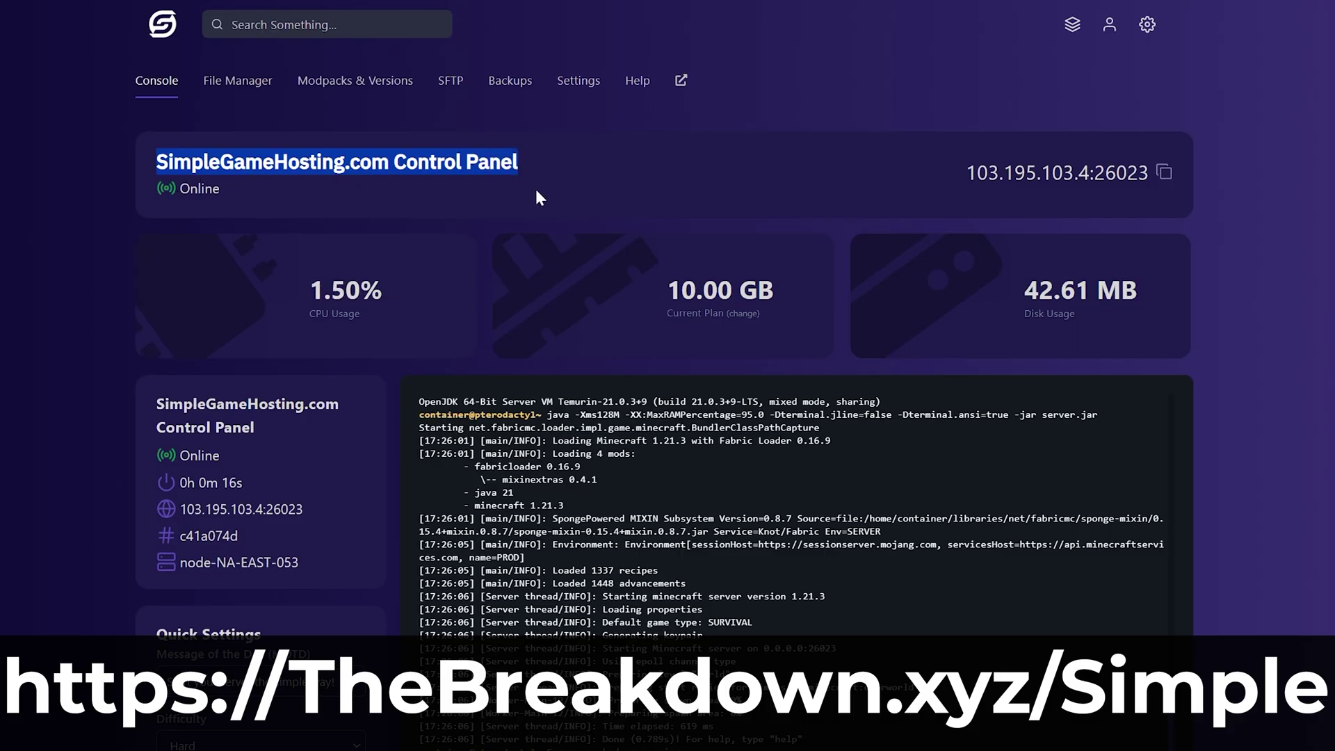
click(537, 191)
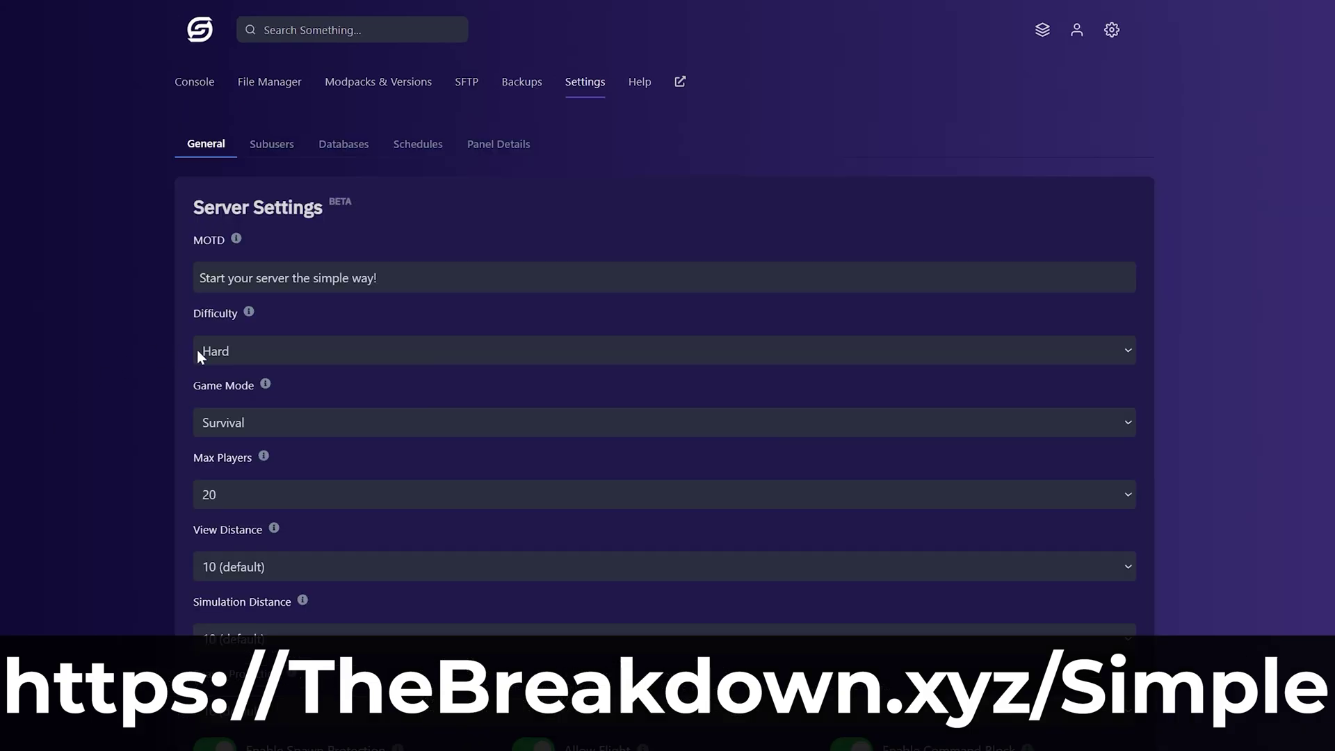
click(256, 356)
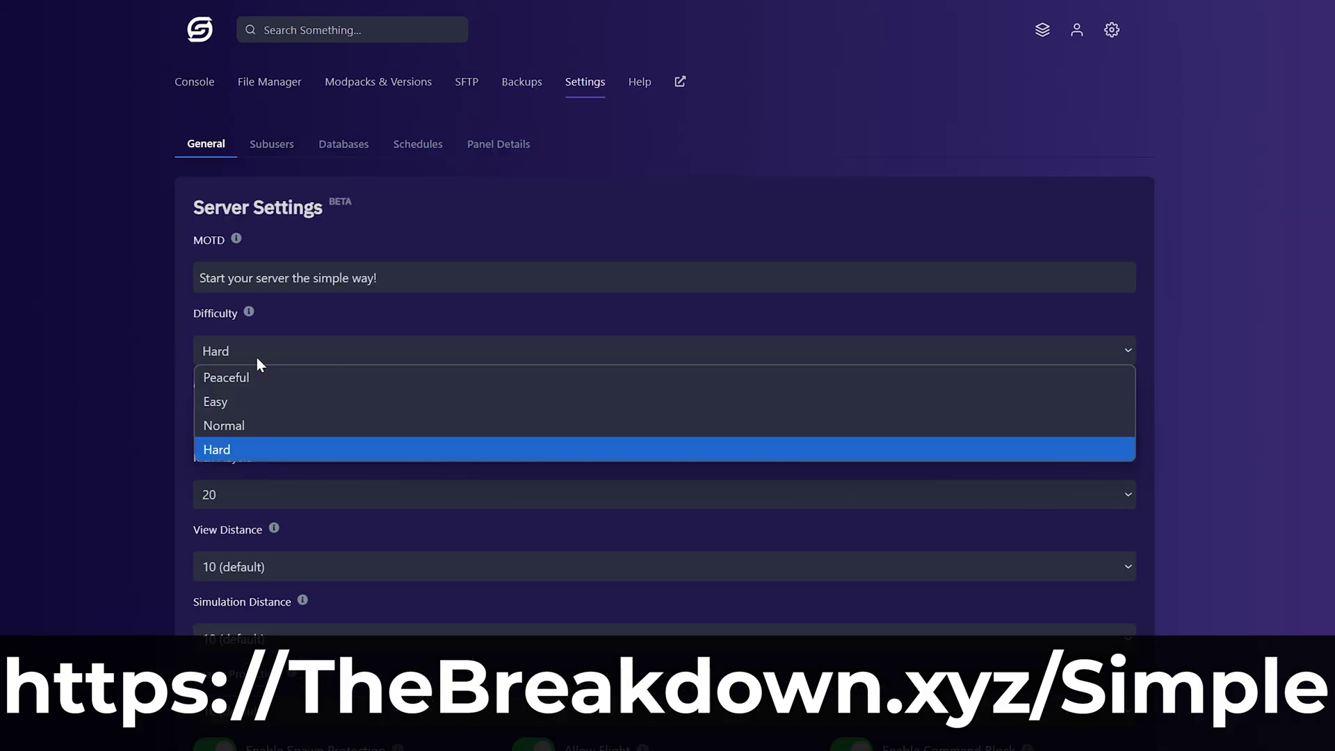
click(266, 423)
click(266, 424)
scroll(172, 543, down, 1)
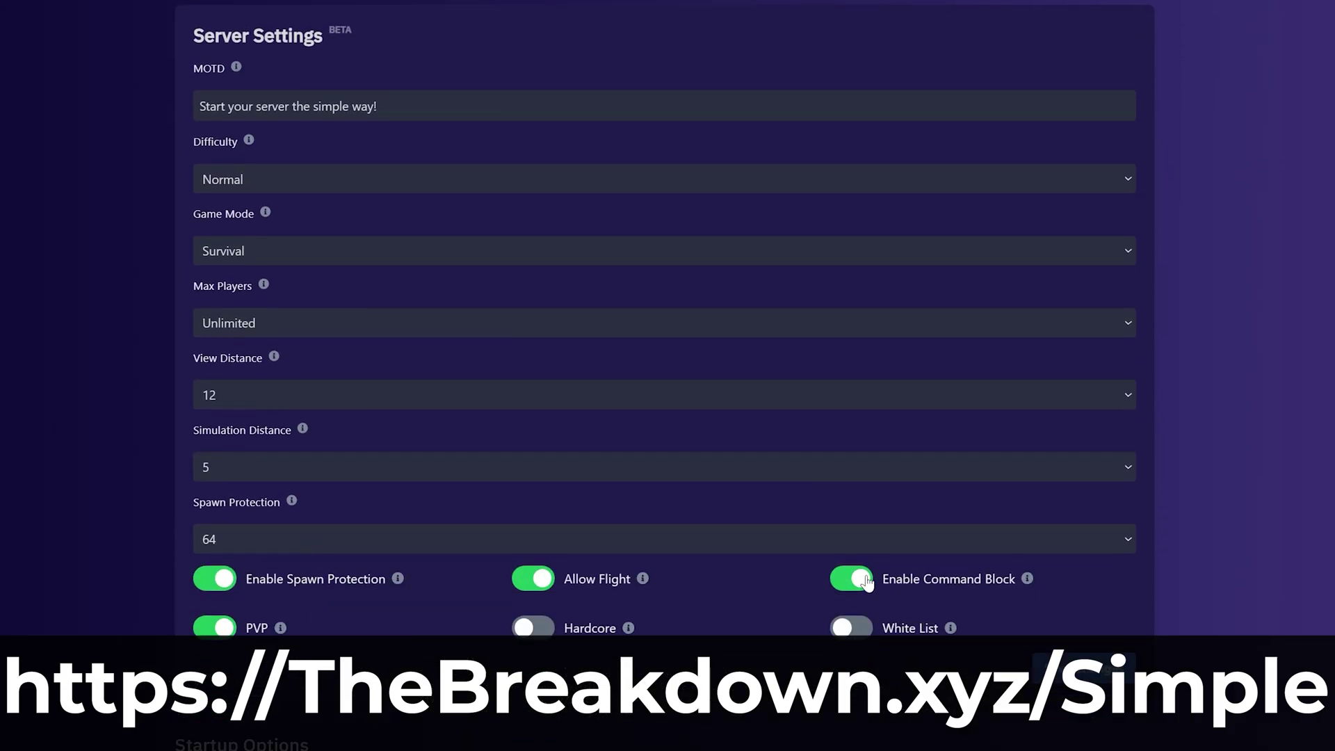
Disable command blocks, save and restart, then set level-seed to ADDSEEDHERE.
click(852, 664)
click(1085, 747)
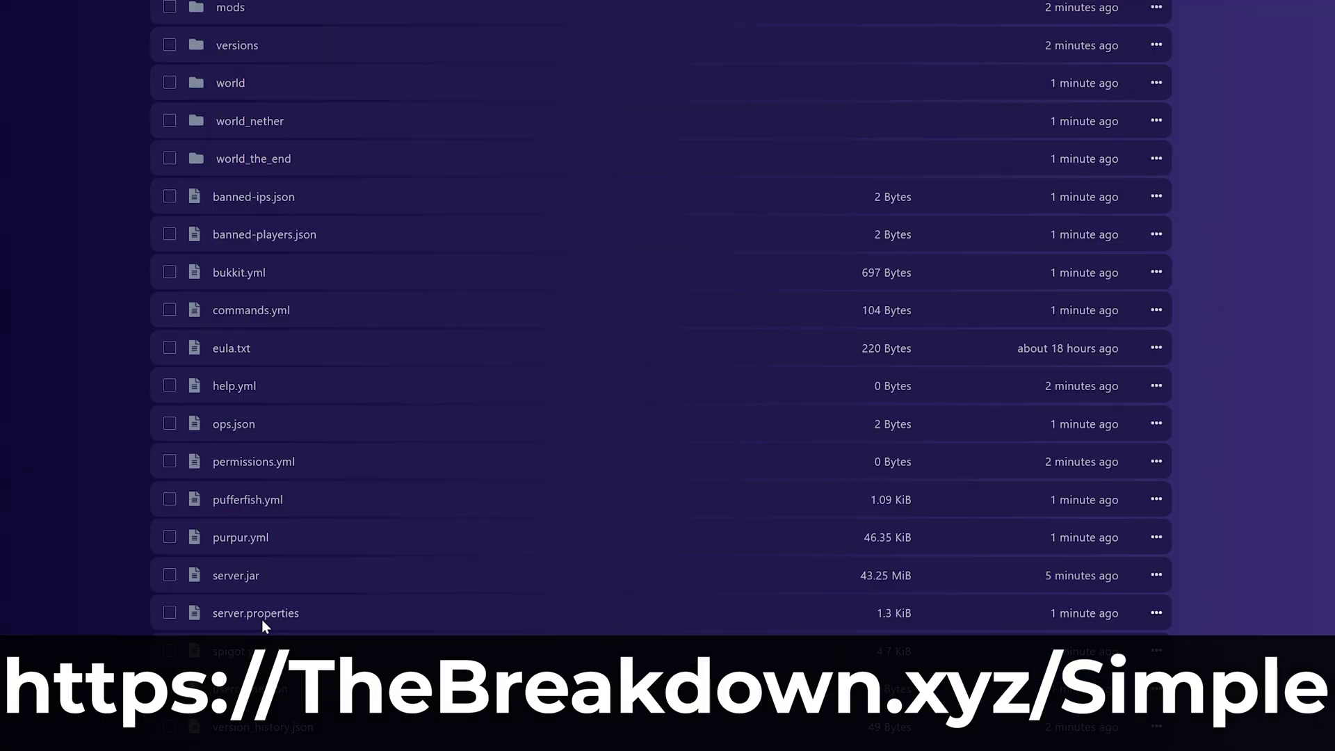
click(262, 619)
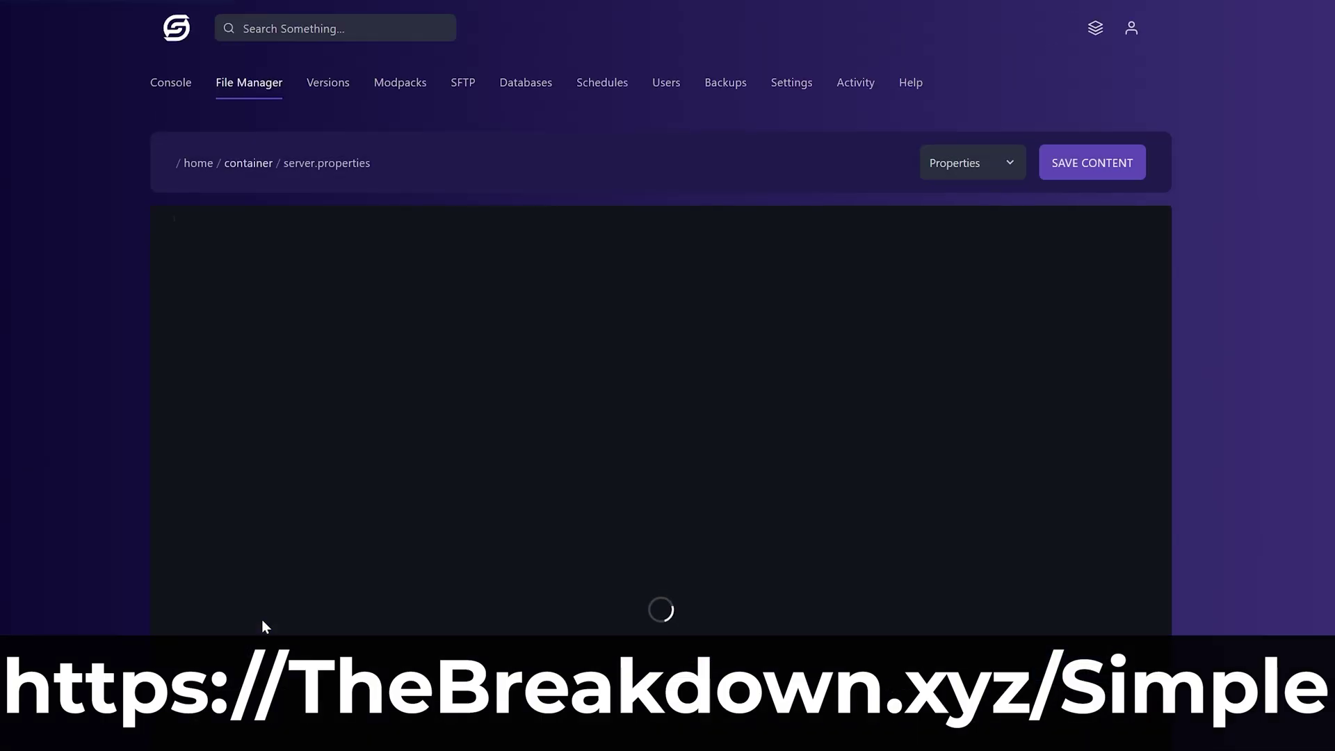
click(257, 288)
text(ADD)
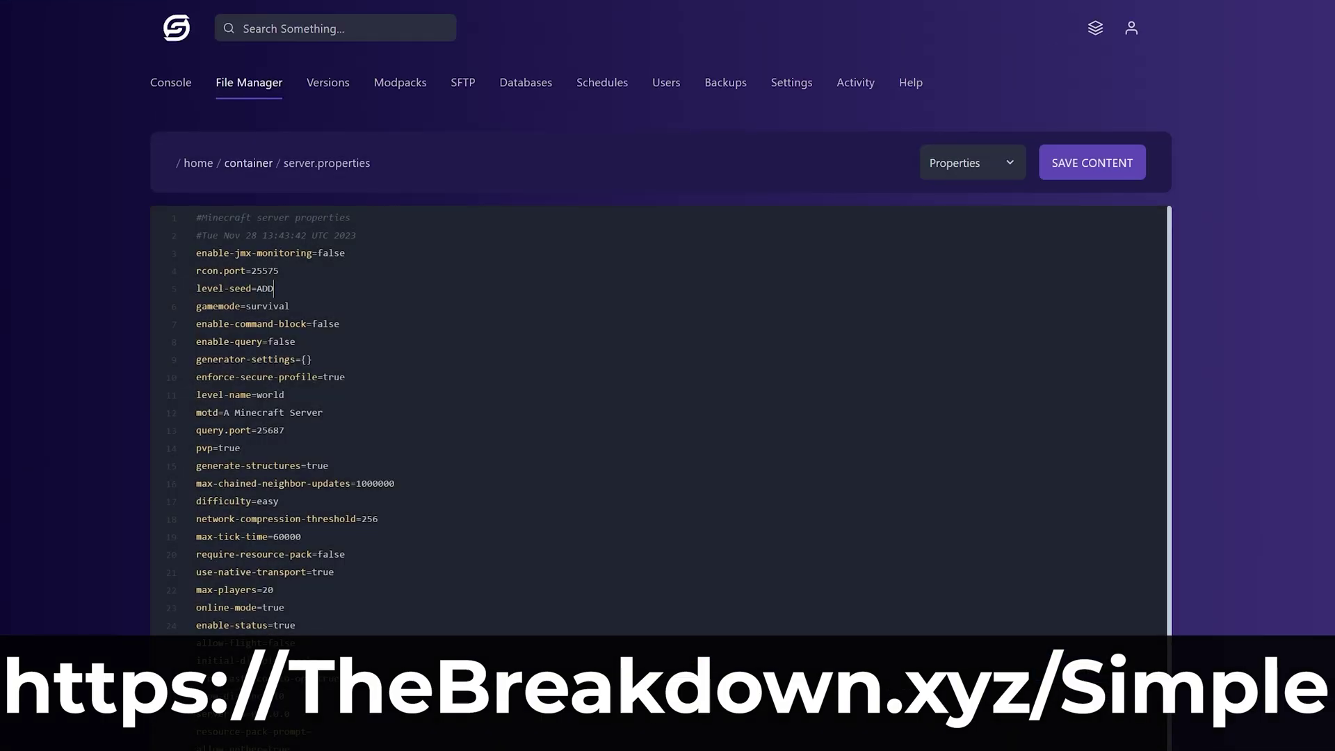
text(SEEDHERE)
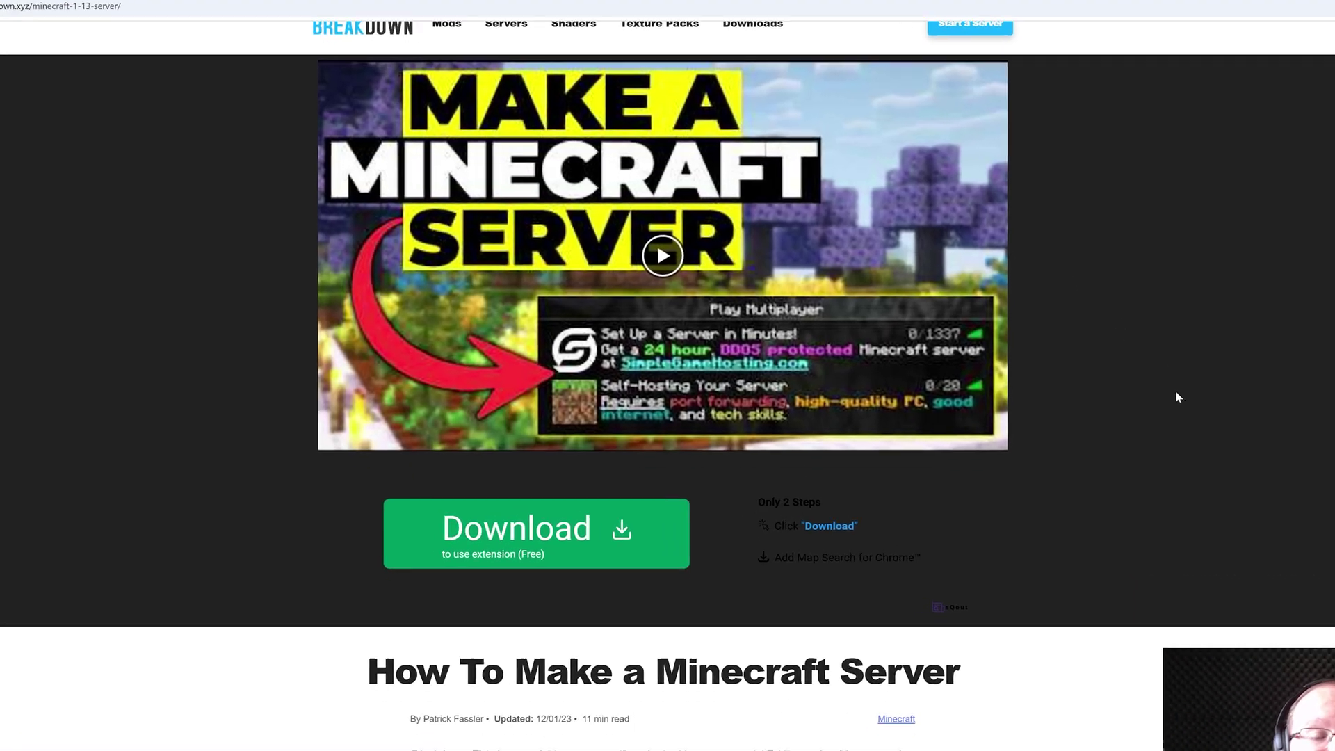
Follow the guide's Download Minecraft image link to the Java Edition server download page.
scroll(1112, 348, down, 8)
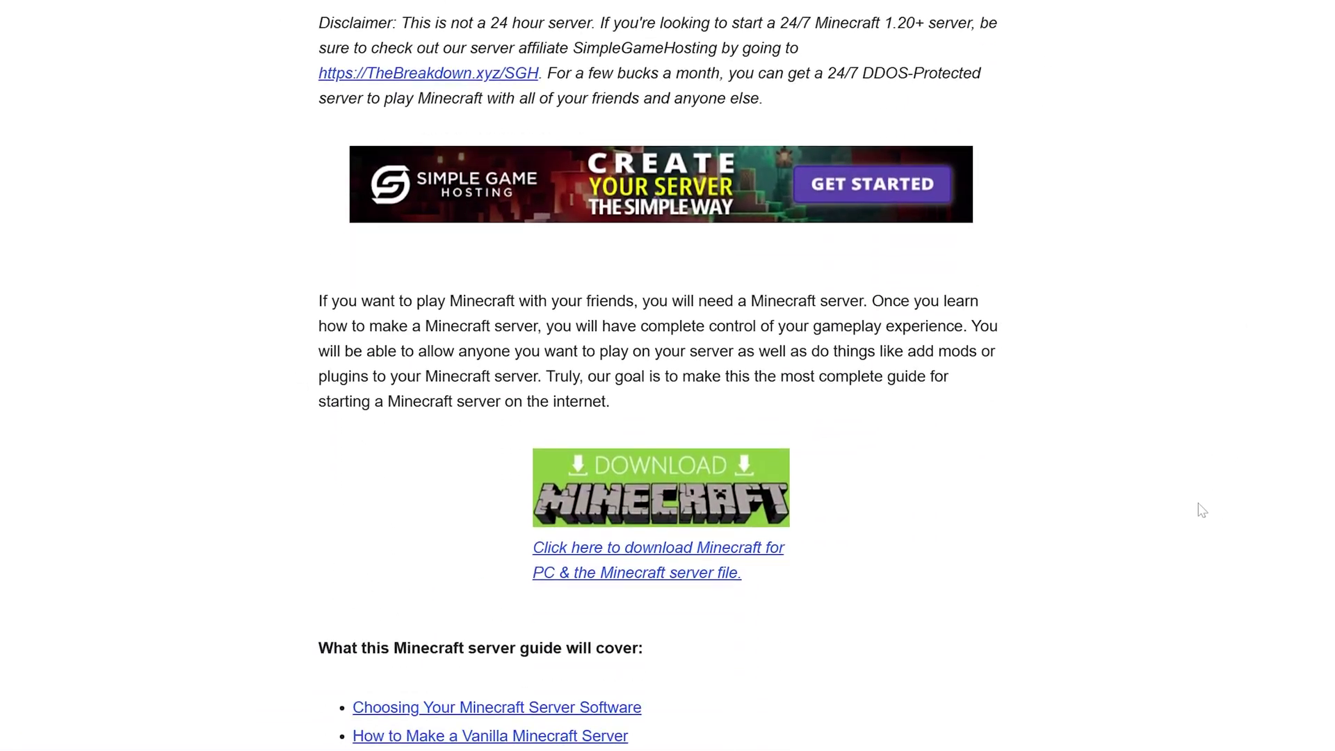
scroll(1202, 511, down, 15)
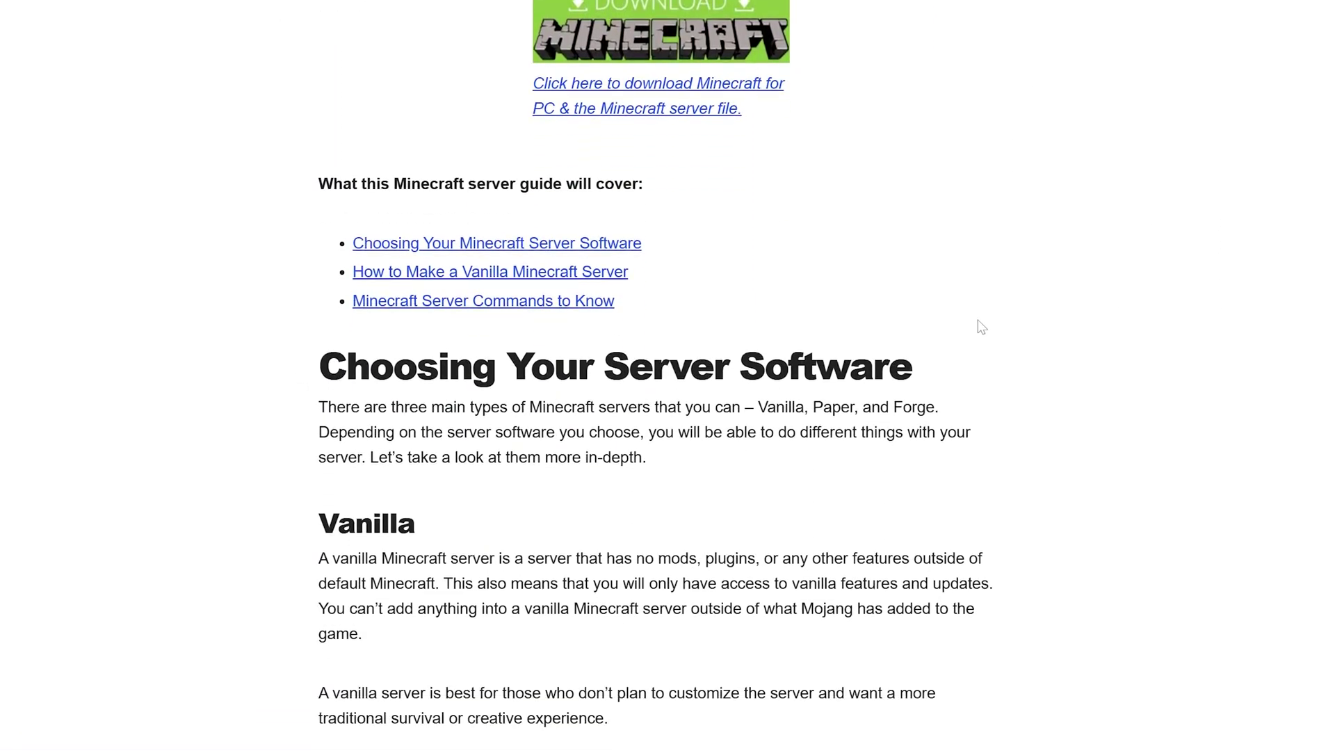
scroll(1148, 397, down, 5)
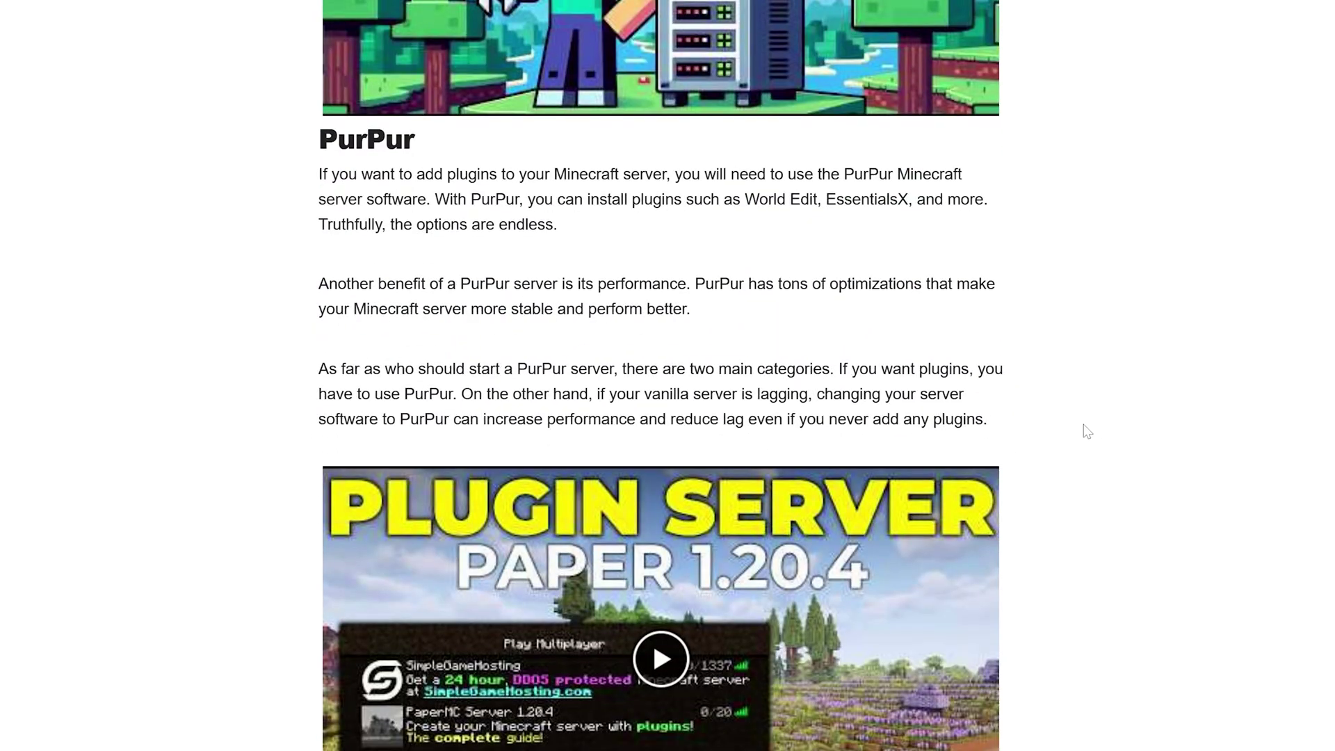
scroll(1085, 431, up, 17)
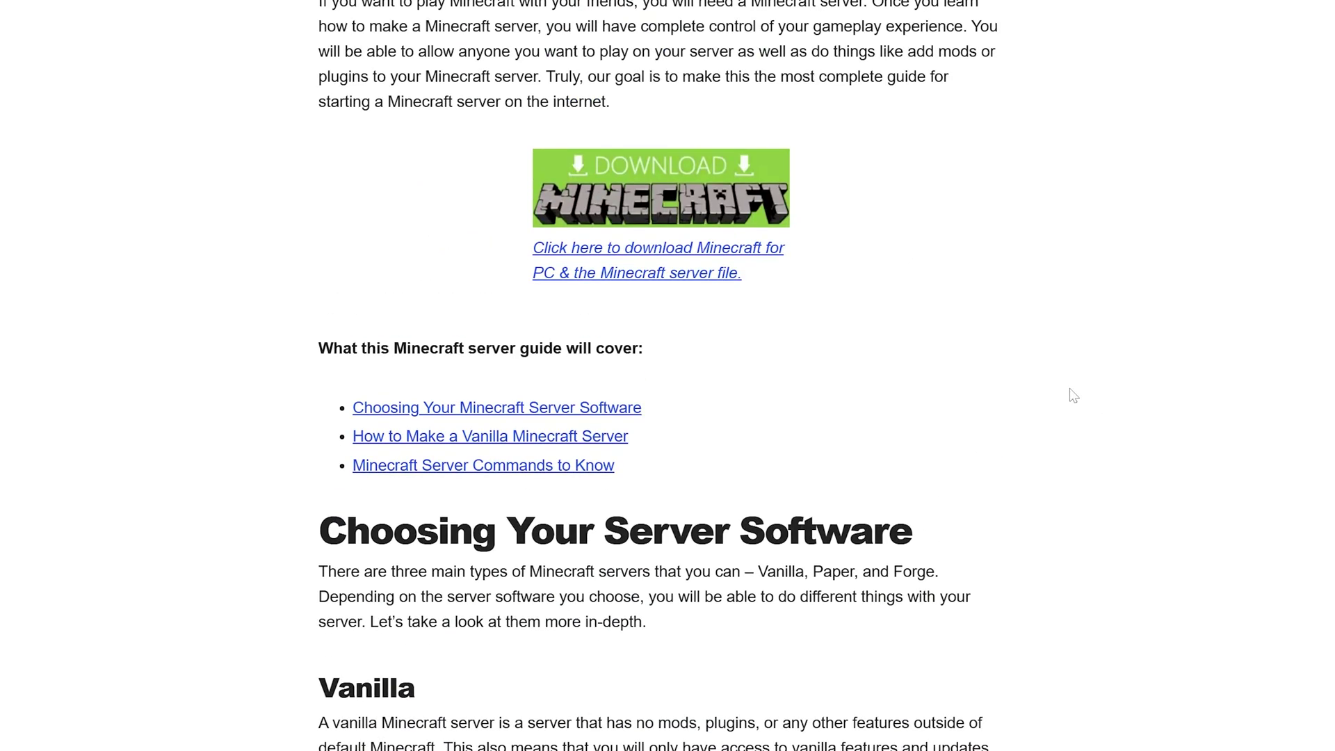
scroll(1040, 382, up, 1)
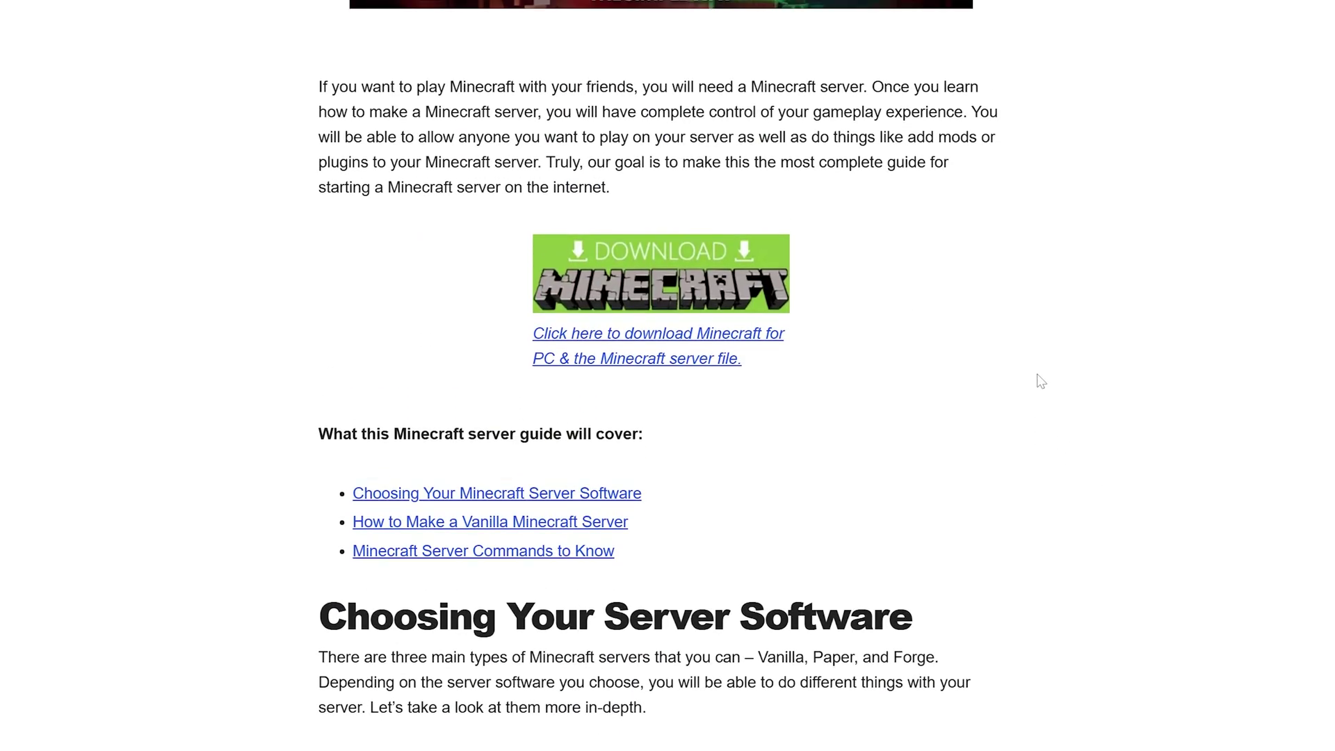
scroll(1029, 345, up, 8)
scroll(1144, 447, down, 7)
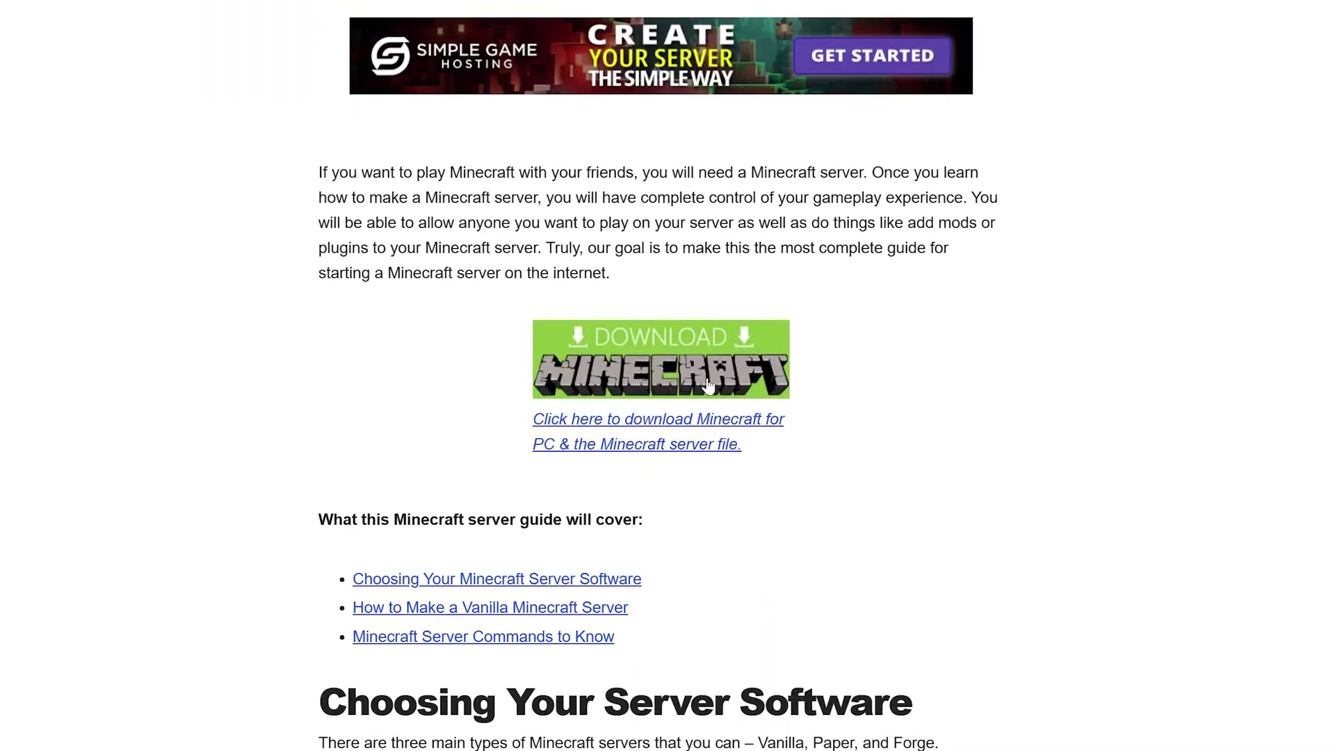
click(637, 361)
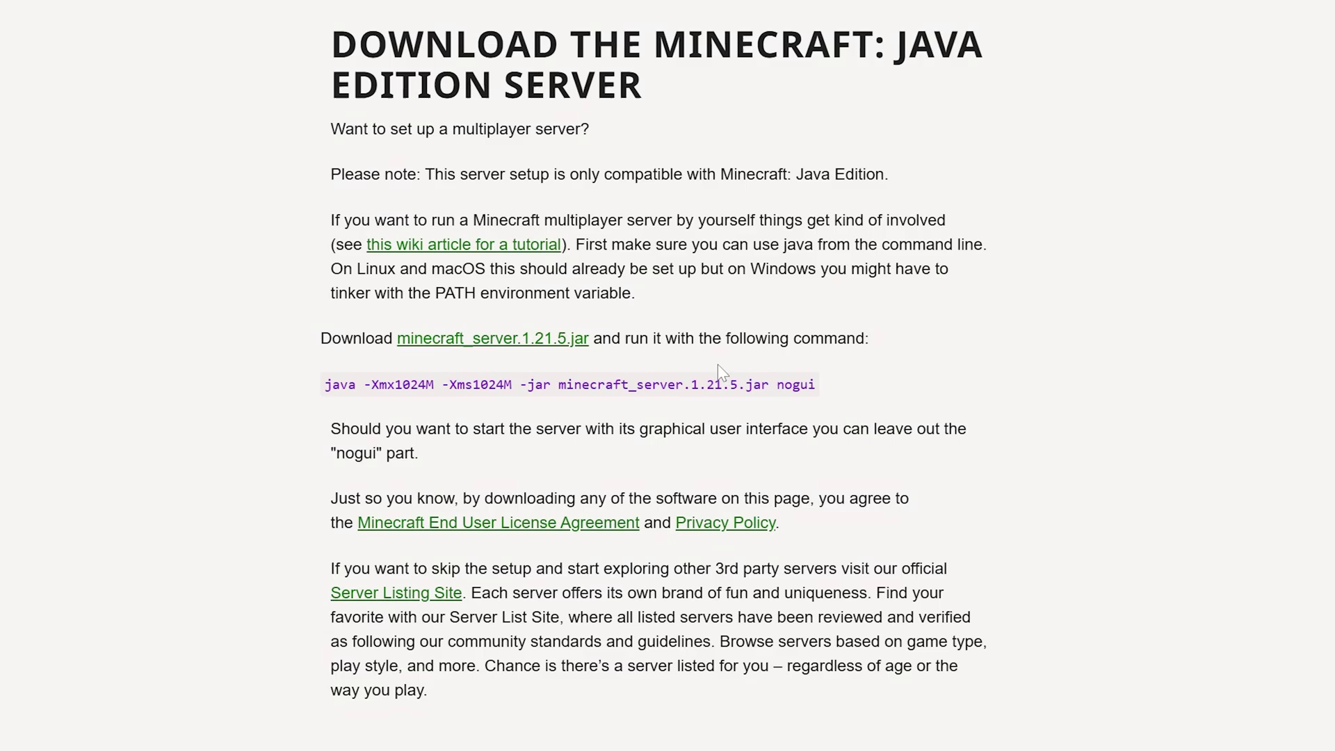
Save minecraft_server.1.21.5.jar to Downloads as server.jar and switch to the Java install guide.
click(511, 344)
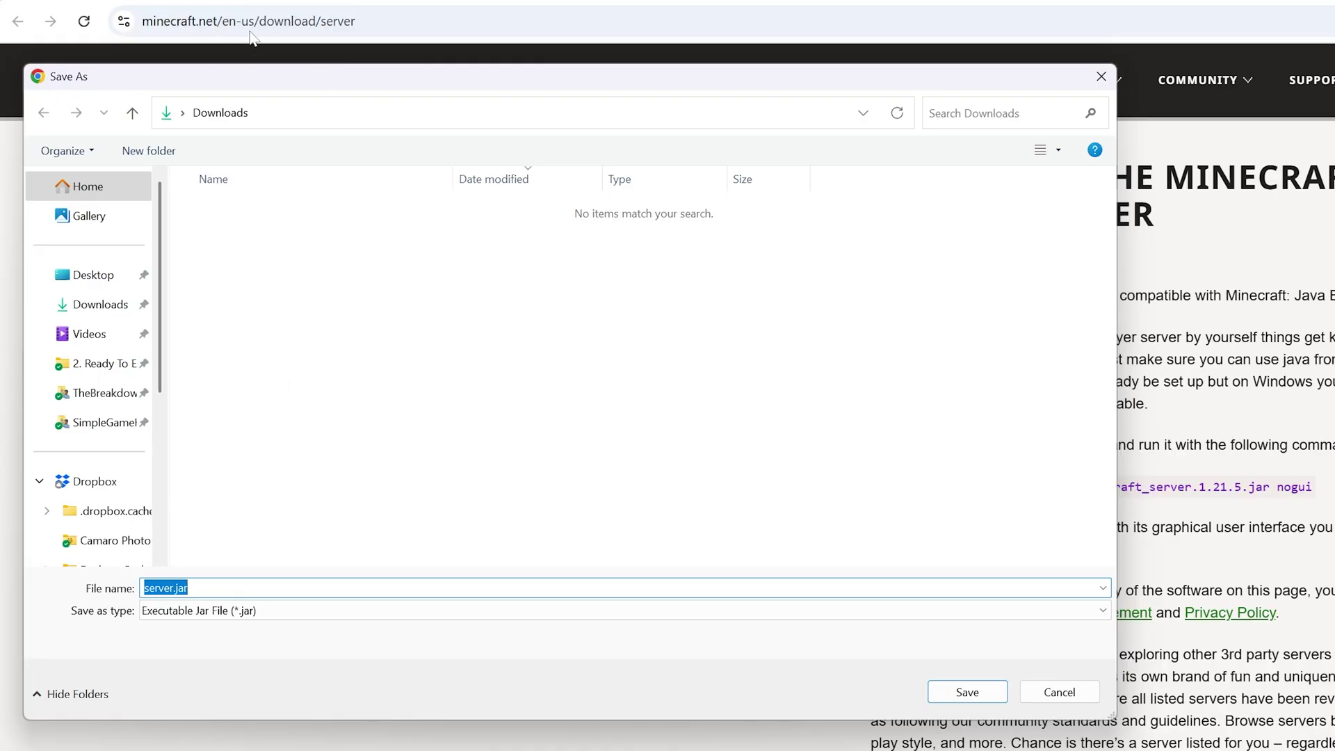
click(942, 698)
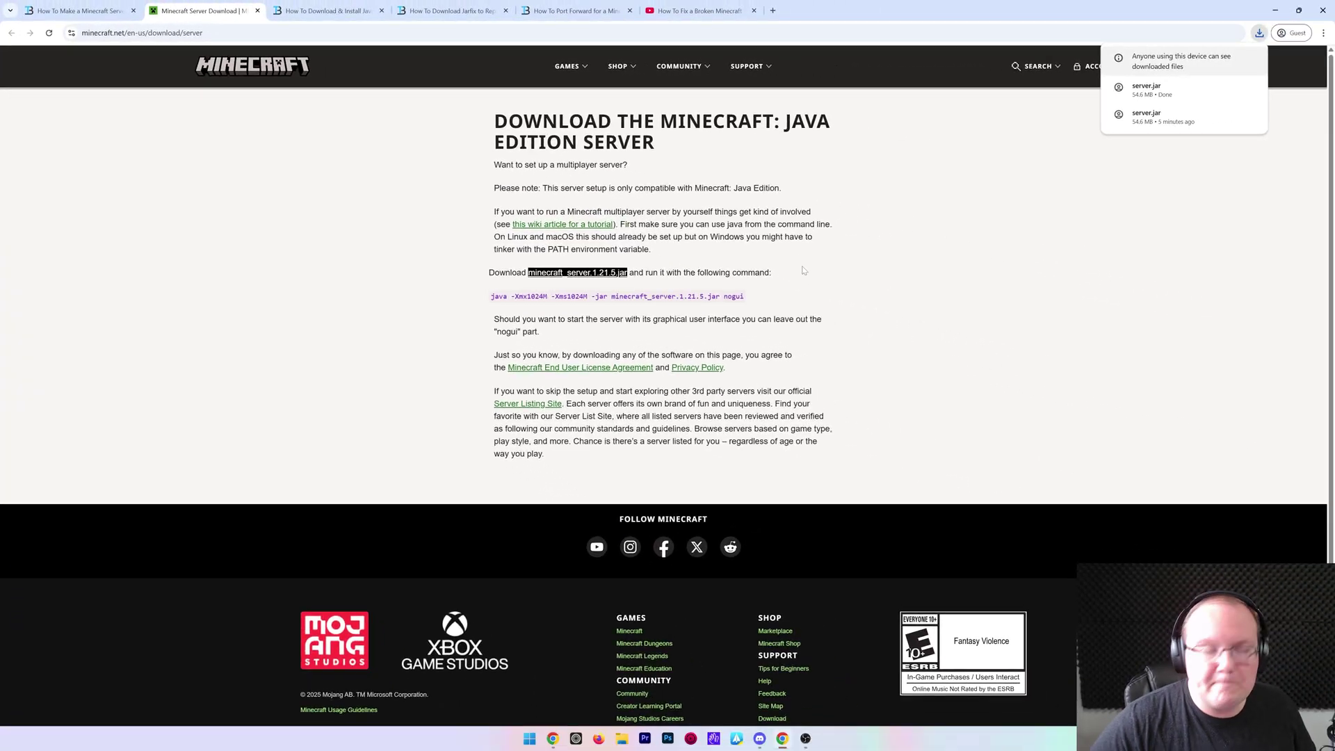
click(327, 11)
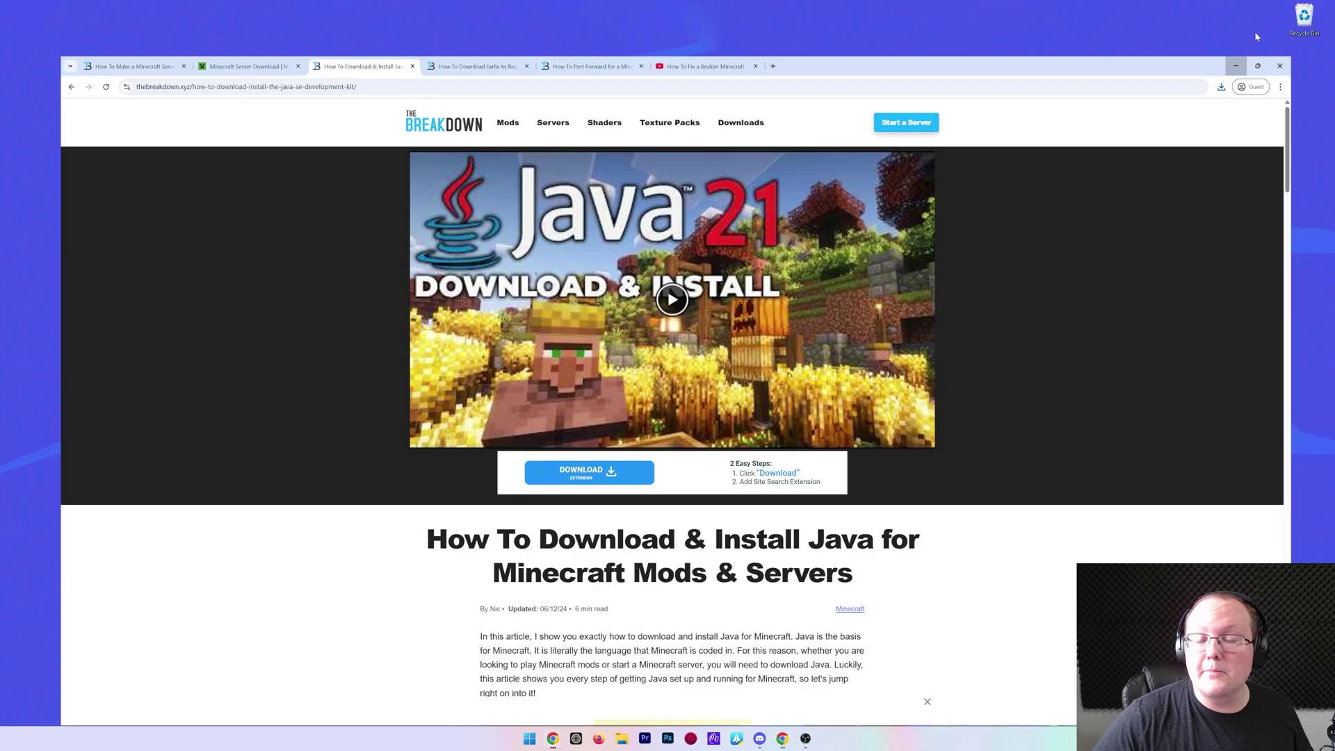
Drag server.jar from Downloads into the desktop Minecraft 1.21.5 Server folder and close Downloads.
click(1276, 11)
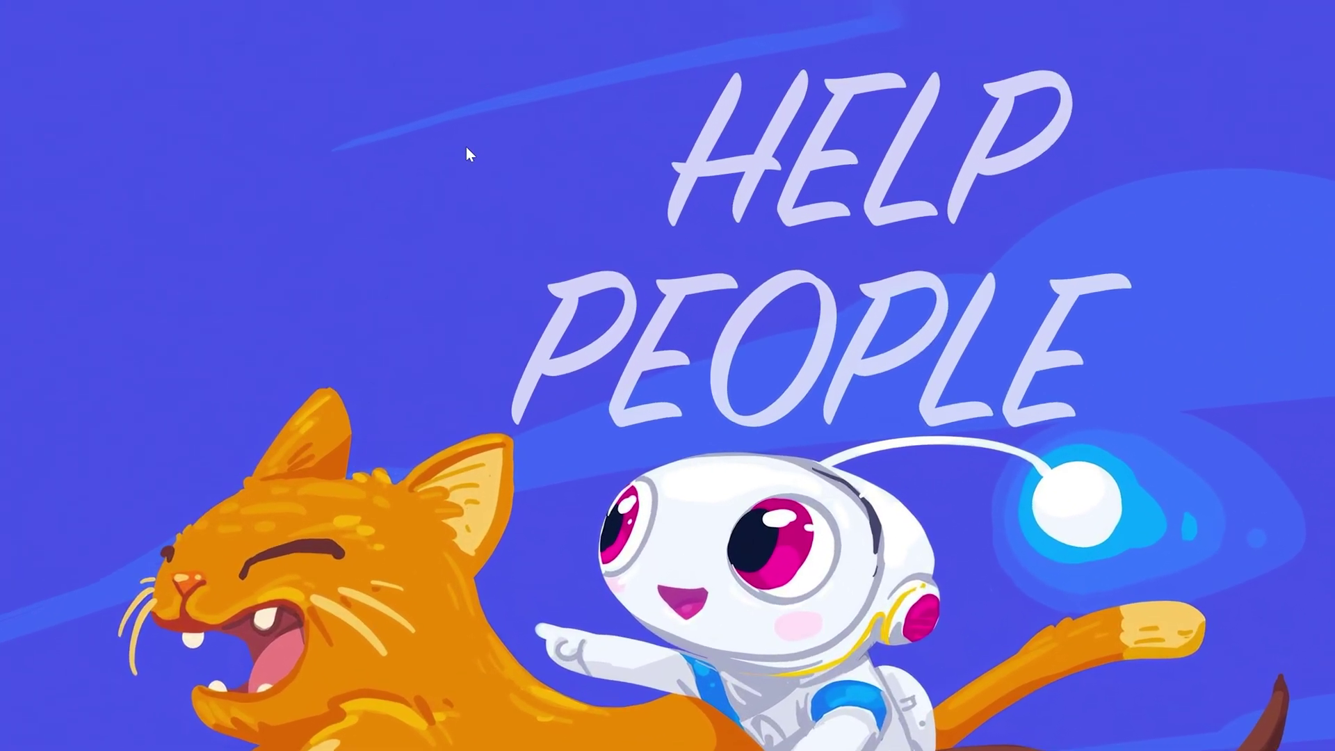
right_click(439, 115)
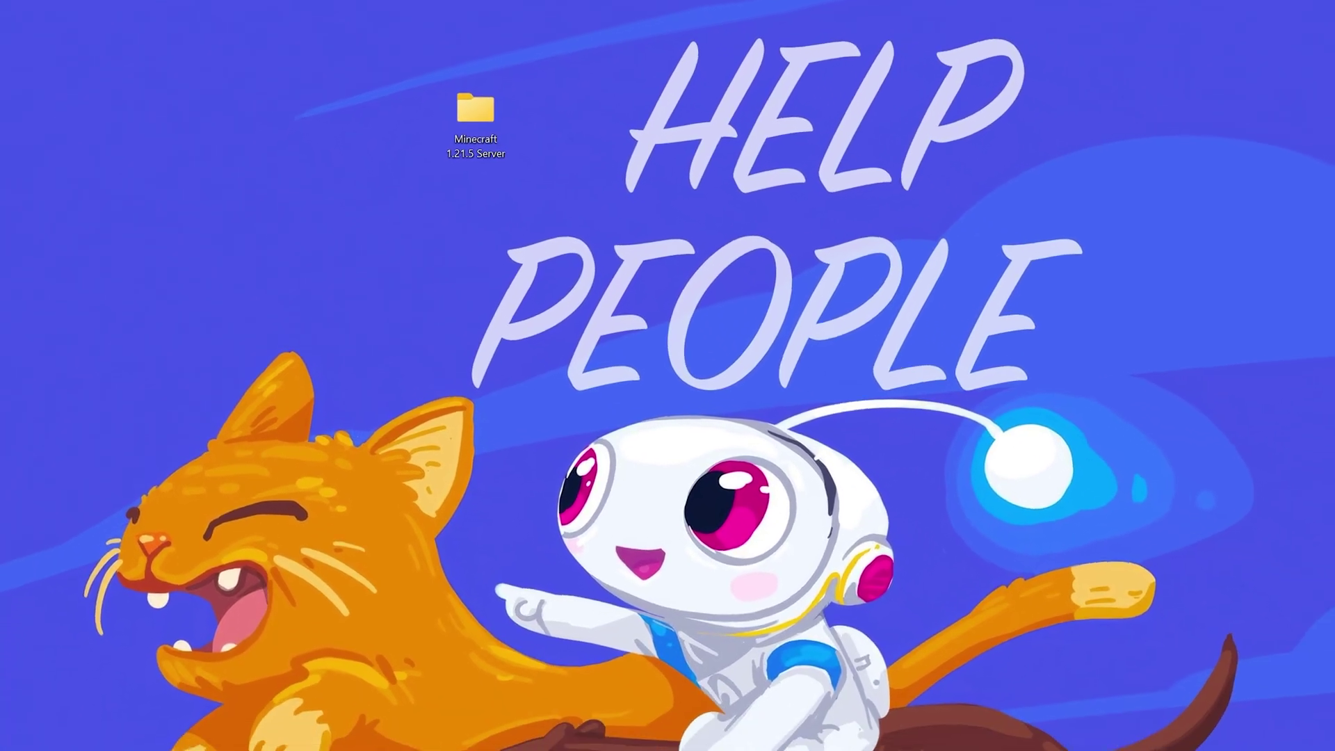
key(super+e)
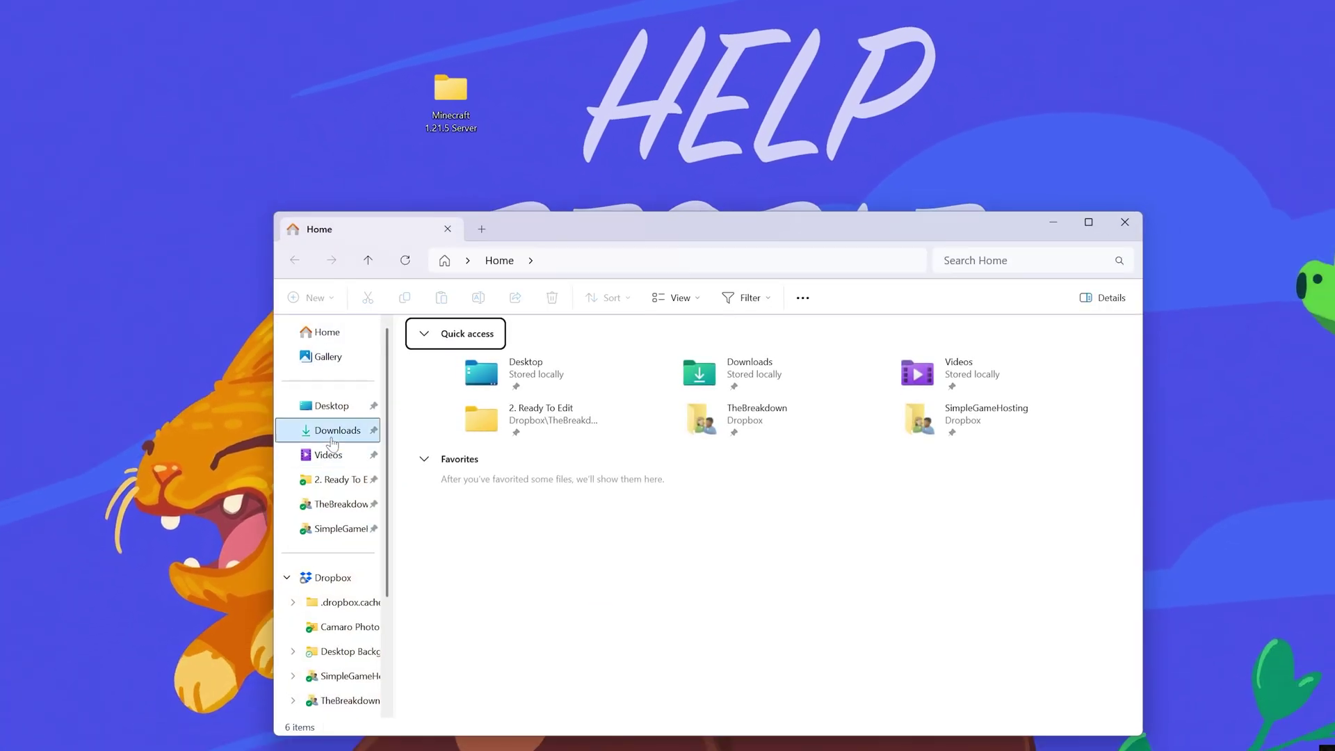
click(332, 431)
click(473, 376)
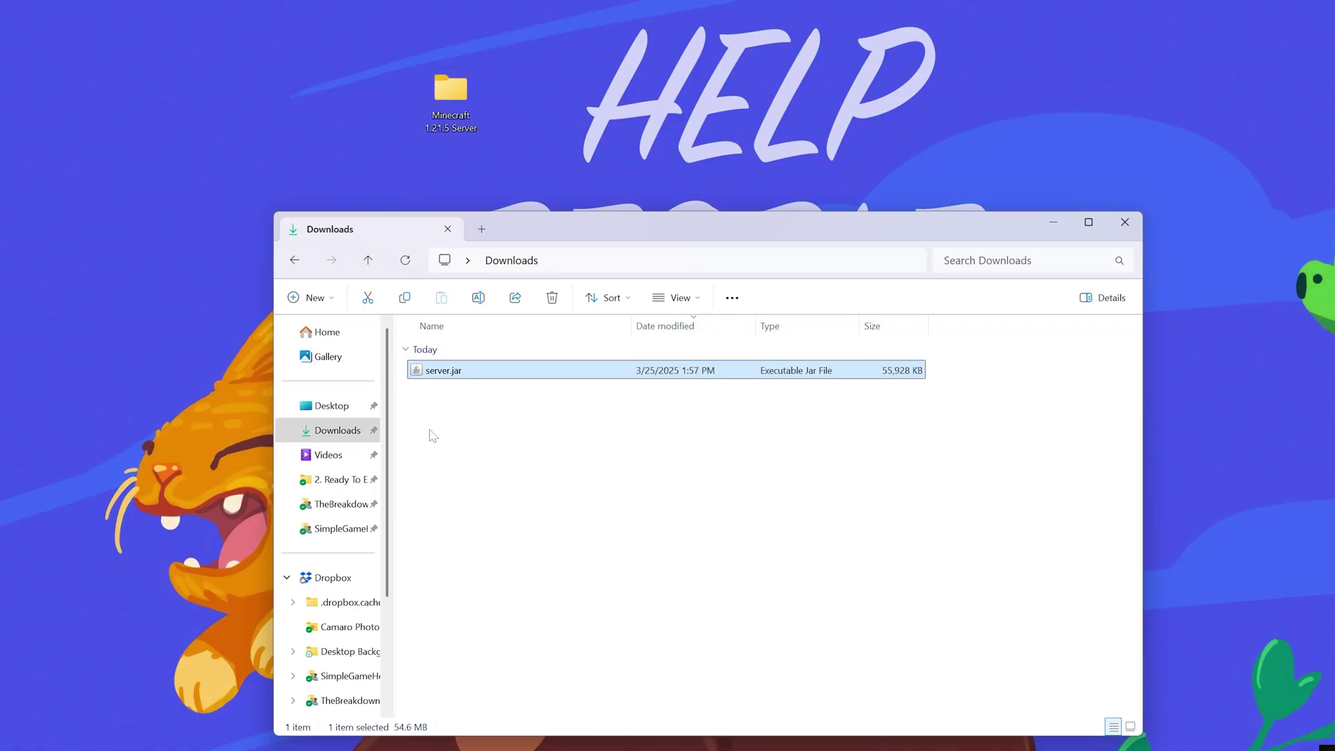
drag(438, 379, 438, 97)
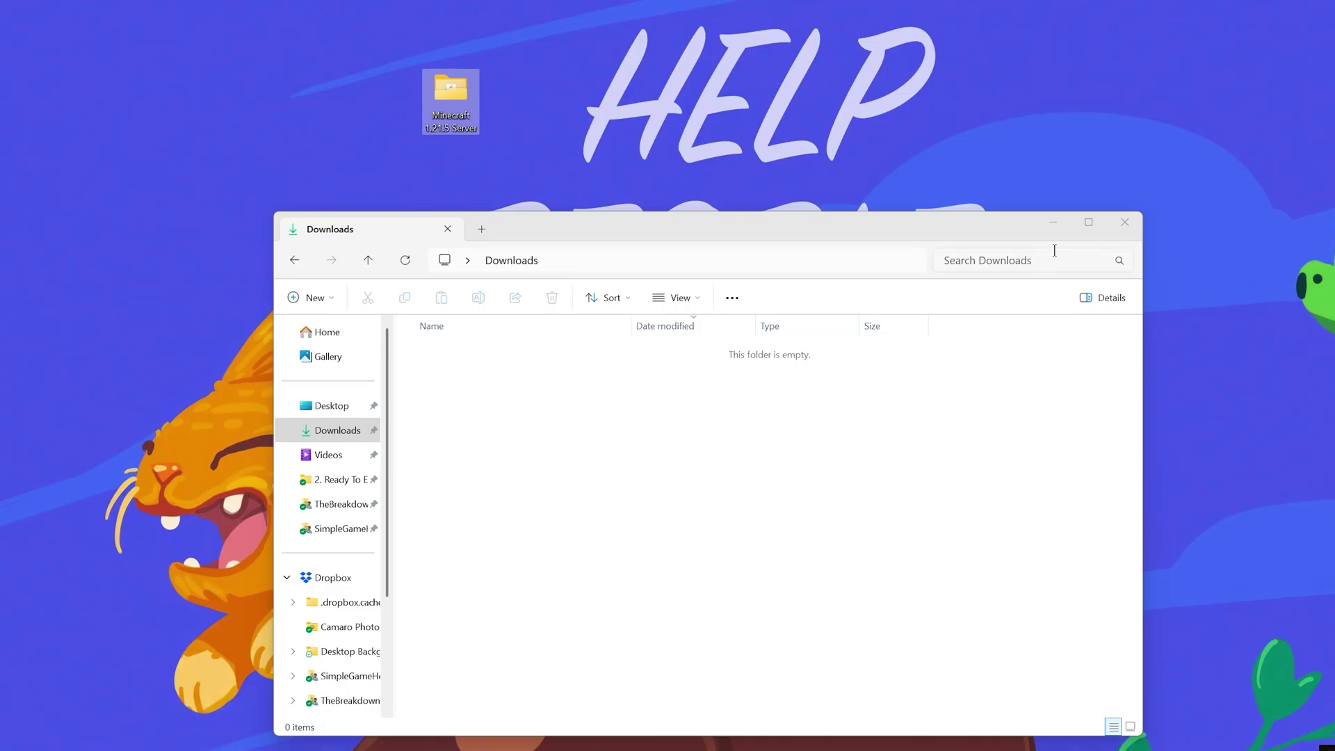
click(1124, 222)
Open the Minecraft 1.21.5 Server folder and unhide known file extensions in Folder Options.
double_click(455, 85)
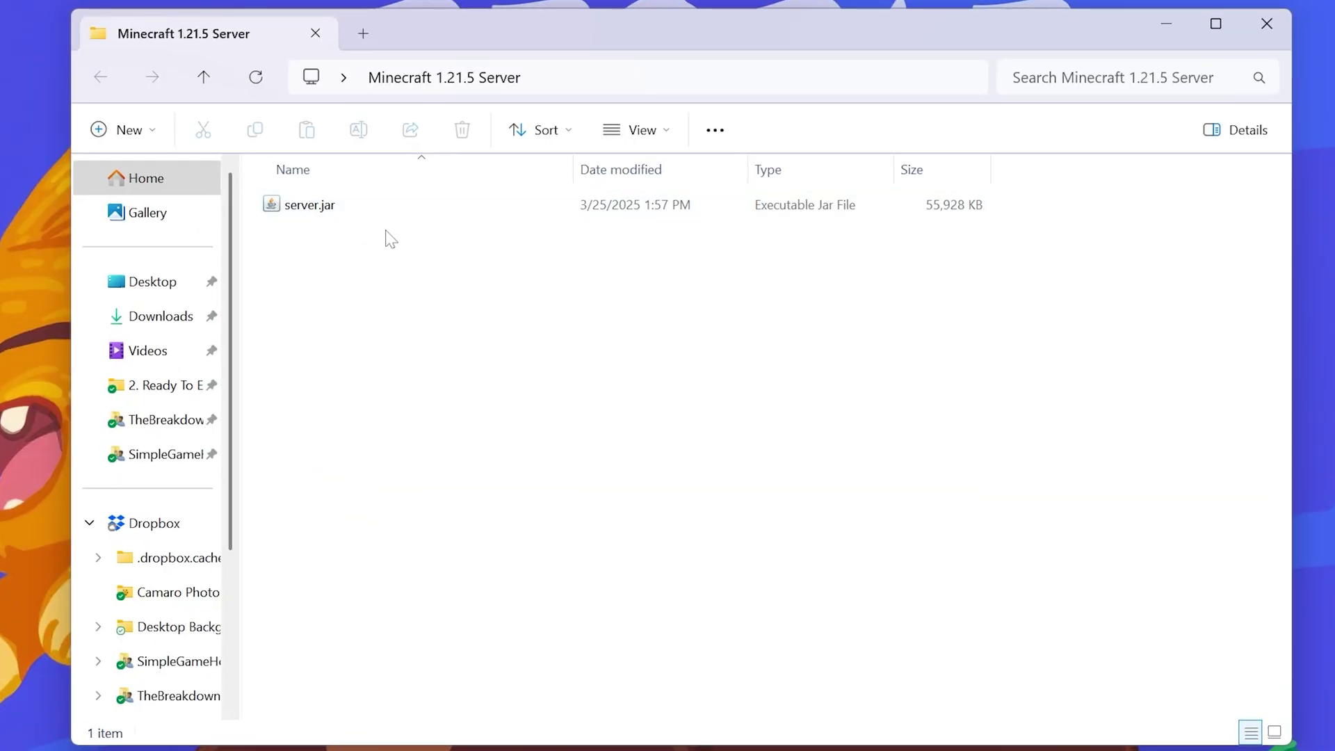
click(721, 135)
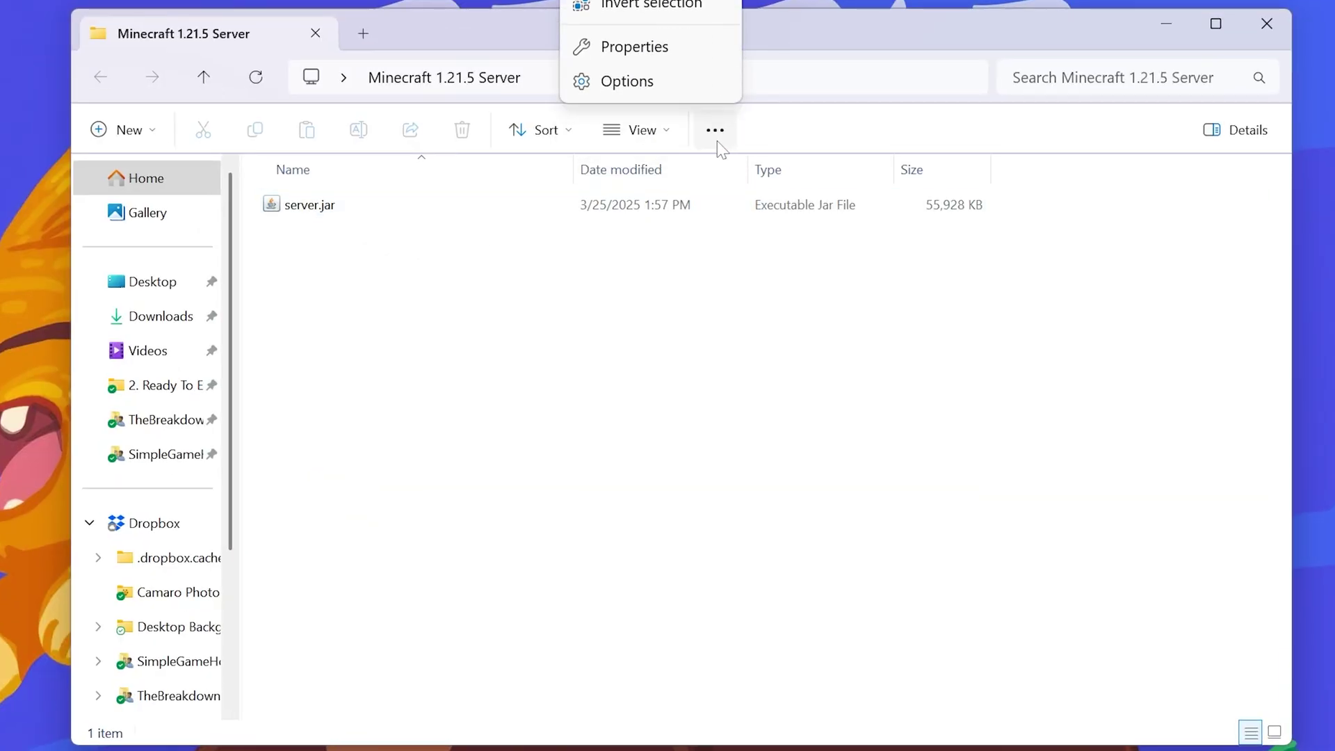
click(668, 82)
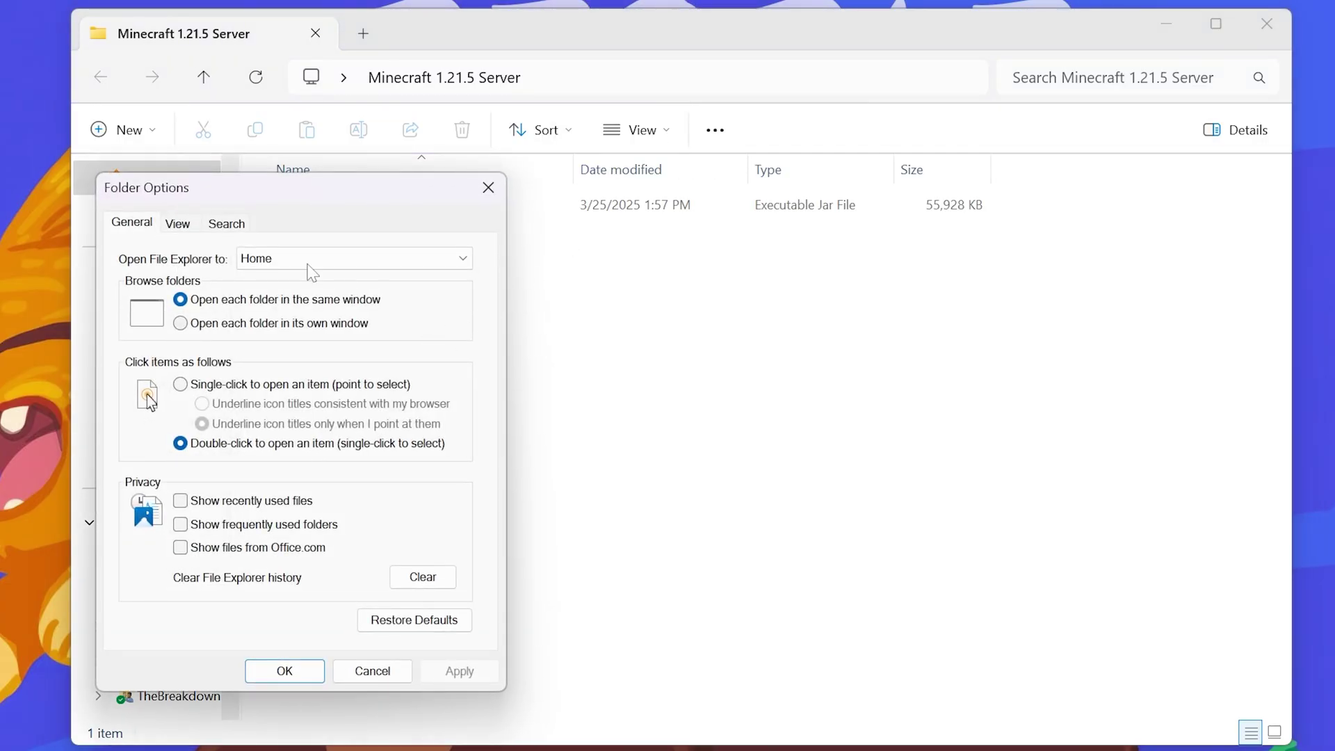
click(178, 223)
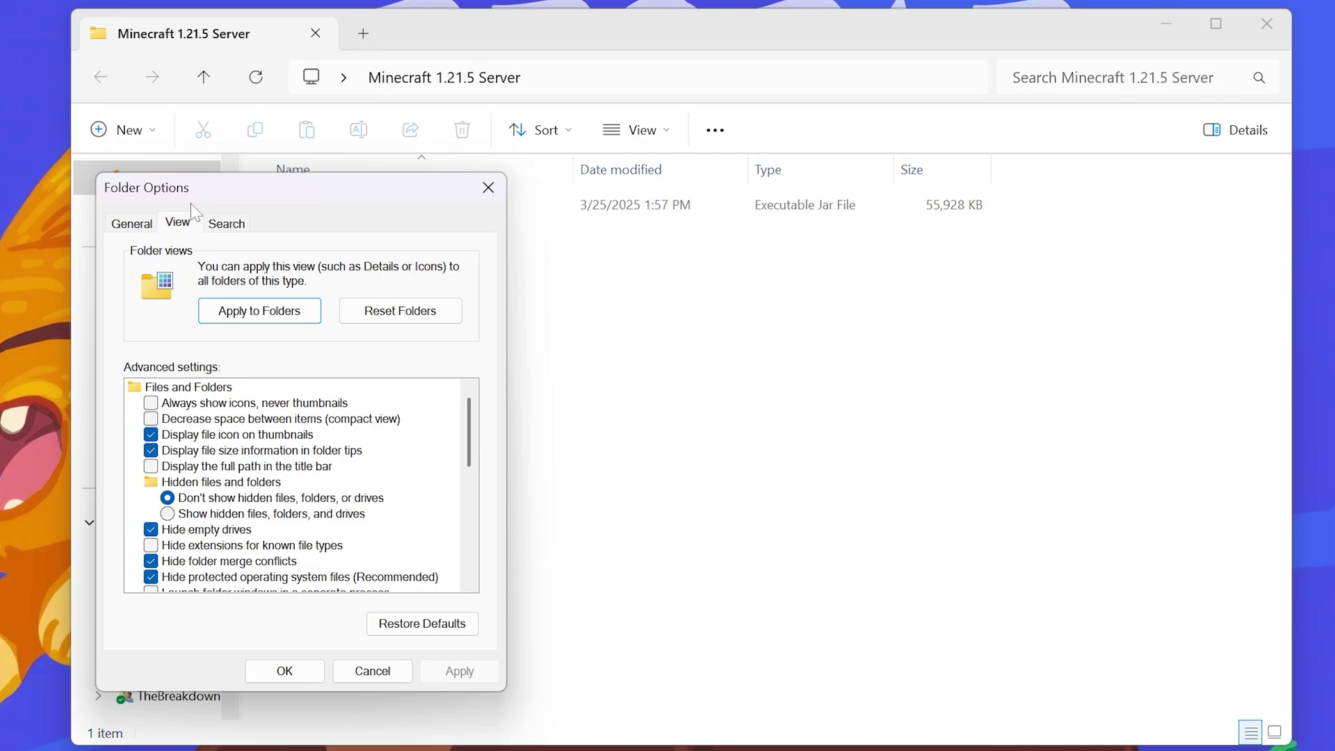
scroll(282, 448, down, 1)
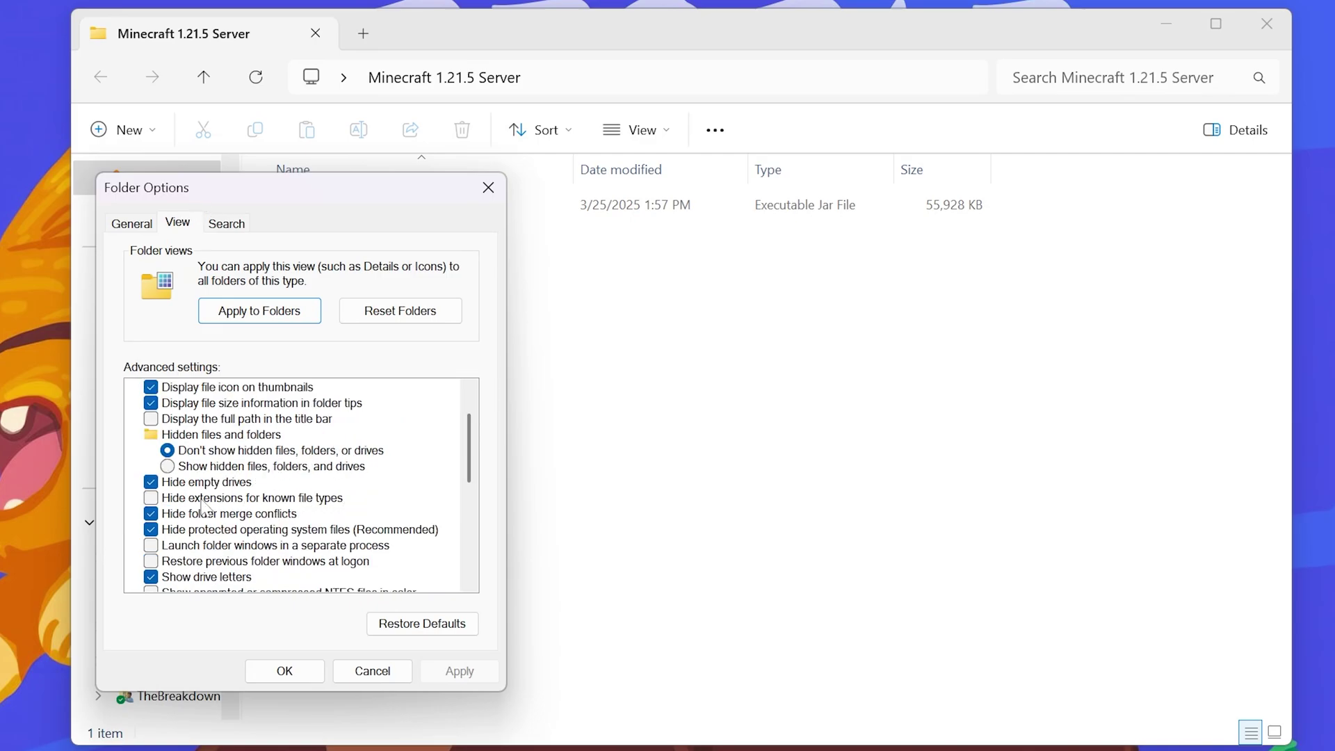
click(198, 501)
click(458, 671)
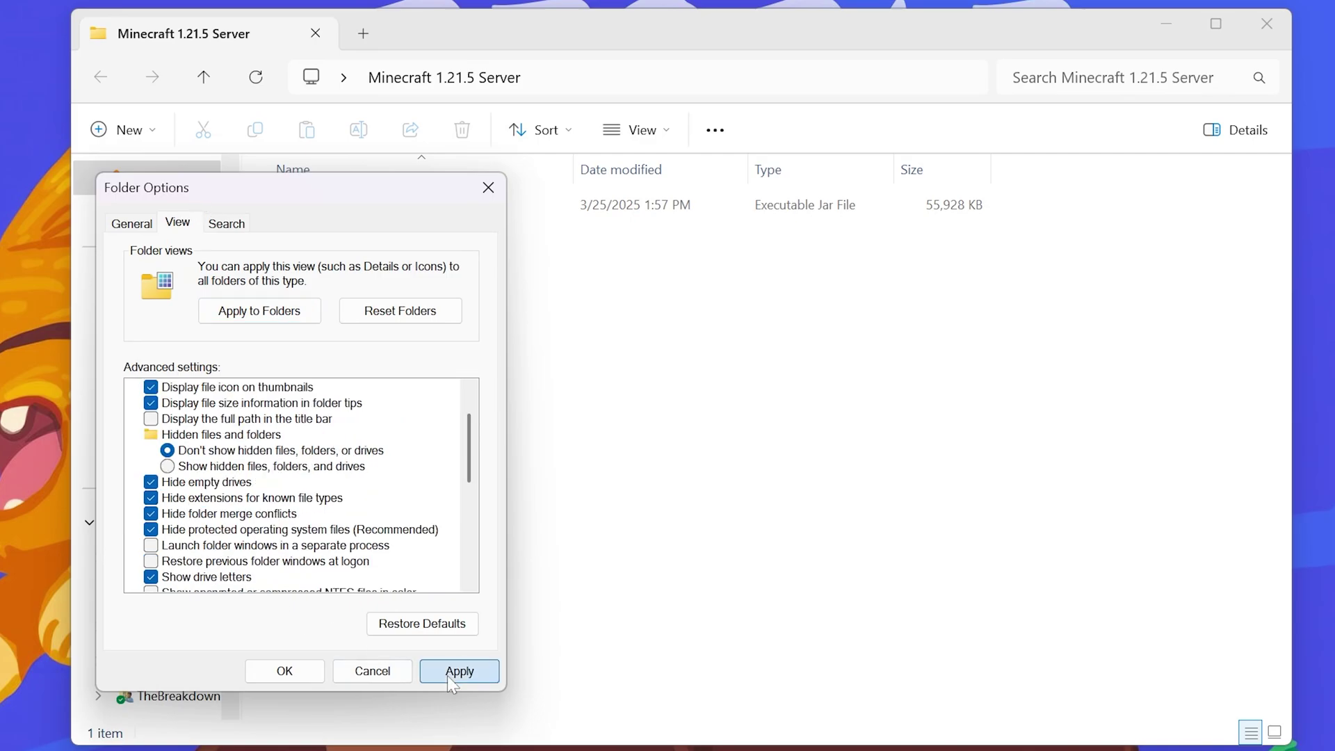
drag(337, 187, 810, 202)
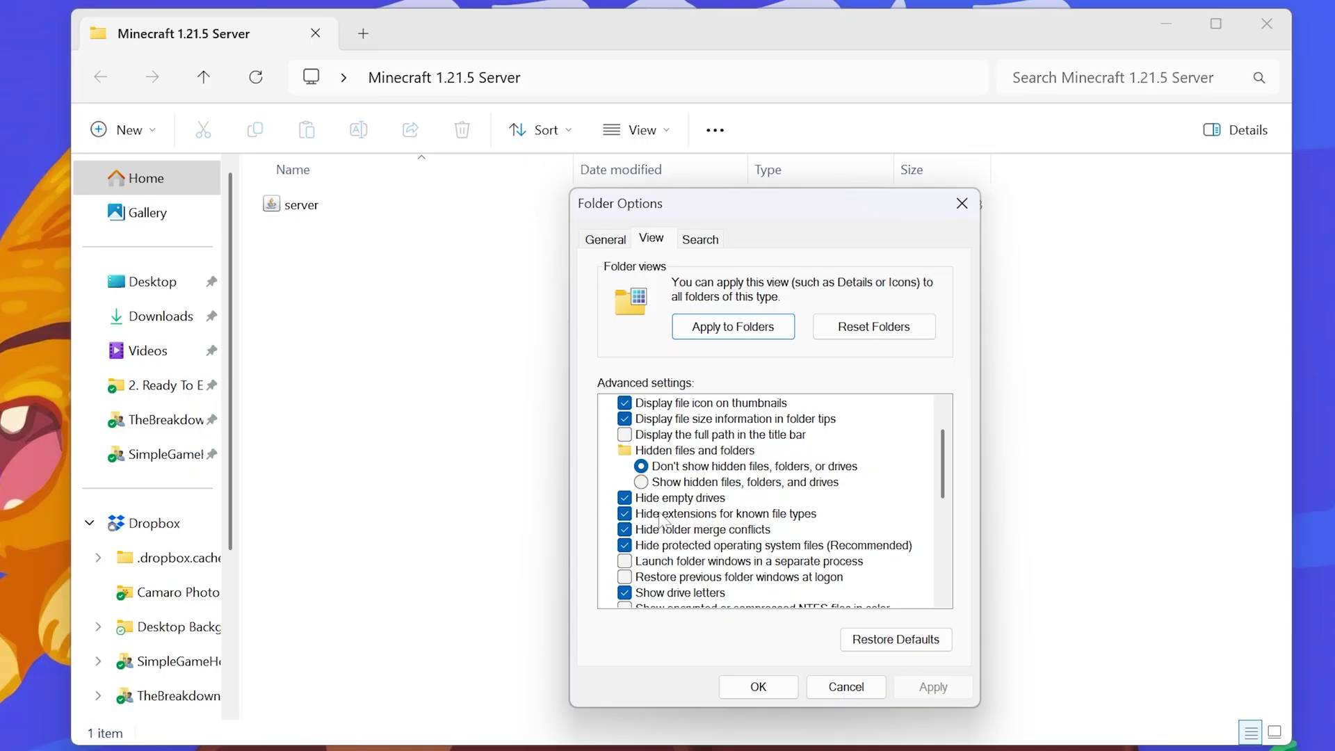
click(706, 514)
click(933, 686)
click(963, 203)
Turn on File name extensions under View > Show, then run server.jar.
click(636, 131)
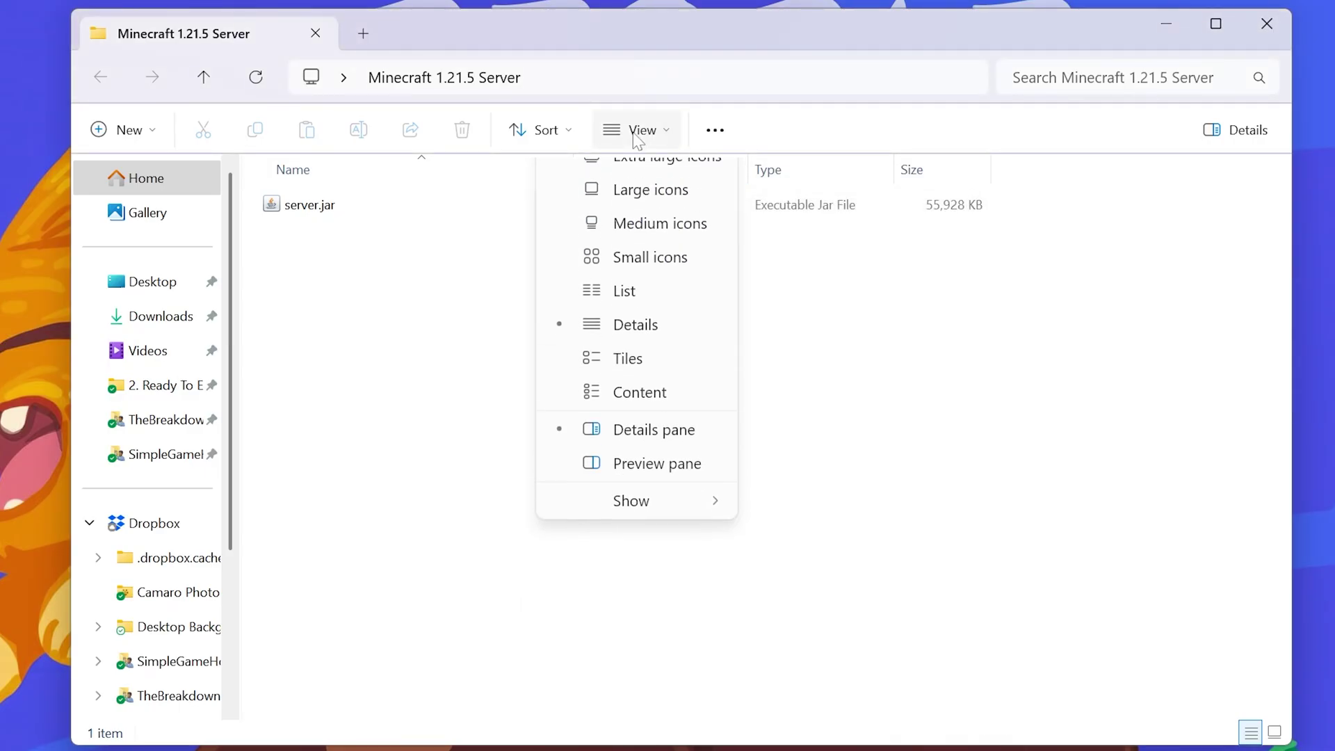
mouse_move(649, 525)
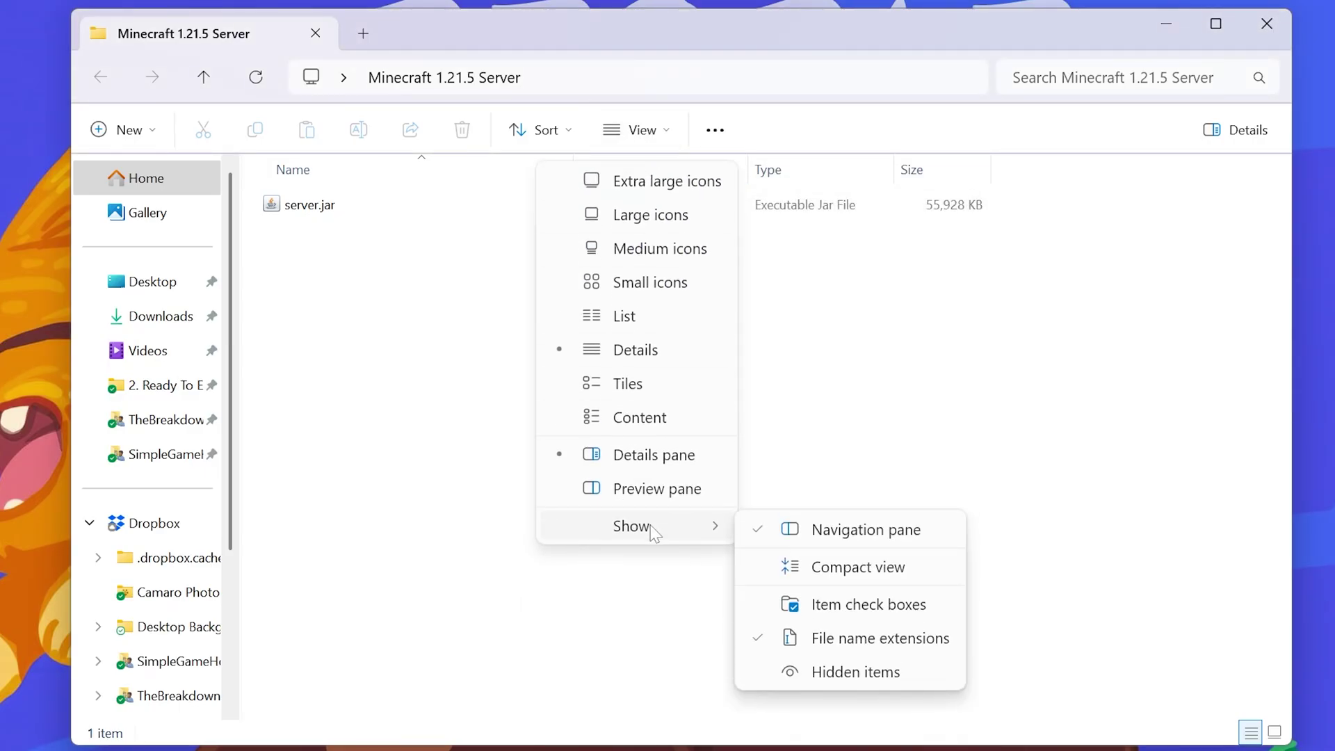
click(824, 638)
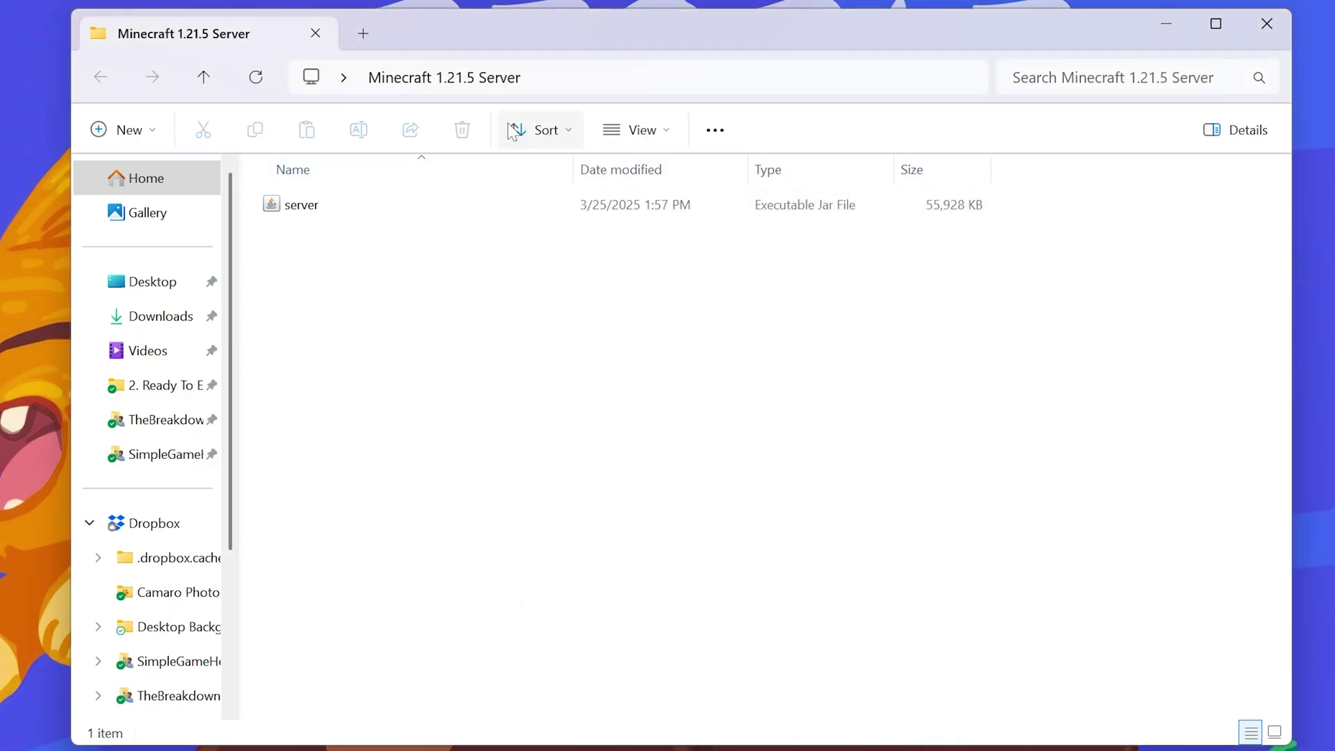
click(541, 130)
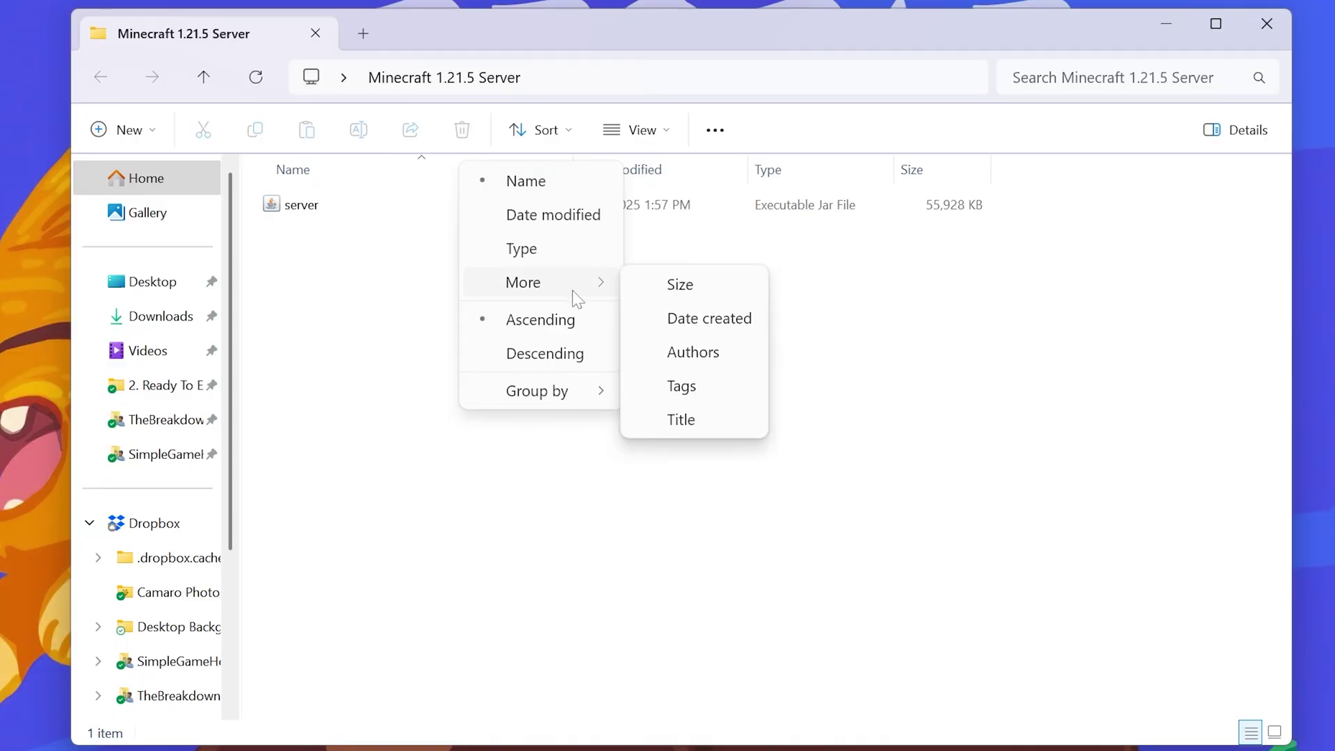
click(630, 136)
click(632, 136)
mouse_move(686, 524)
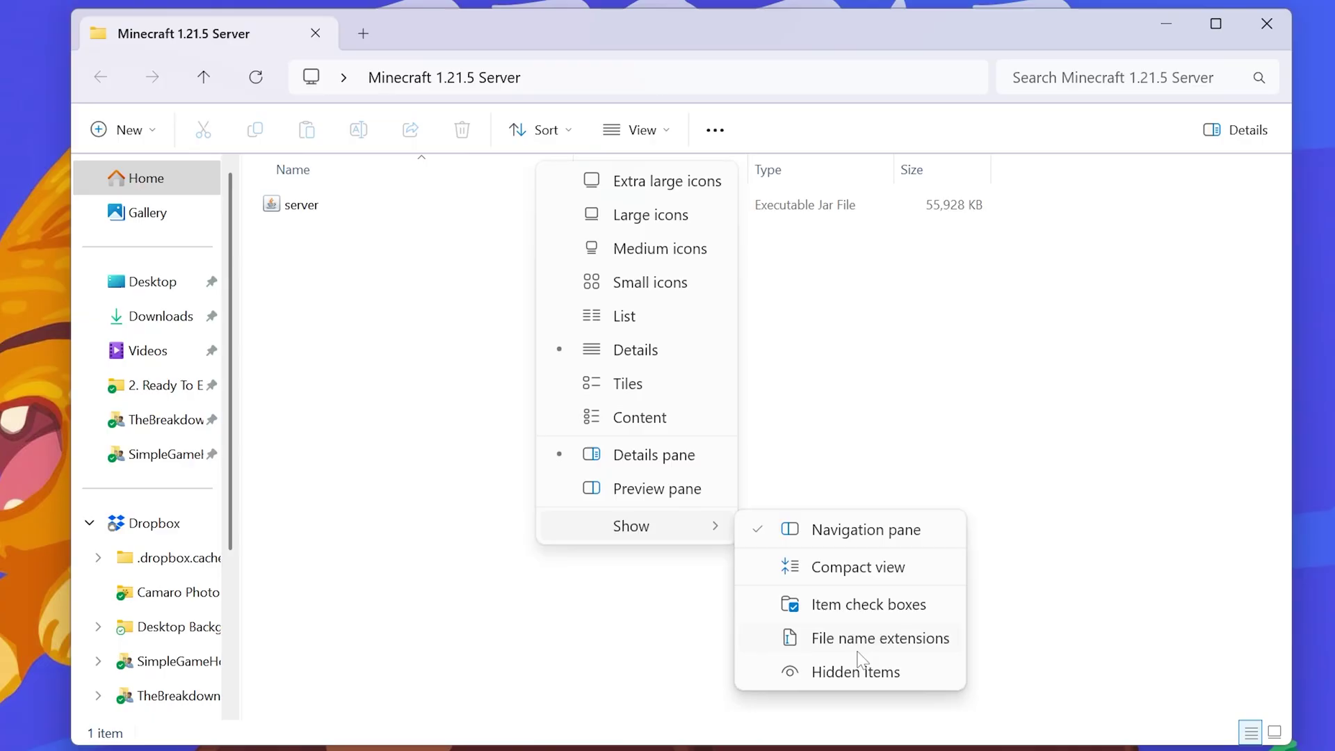
click(859, 639)
double_click(445, 203)
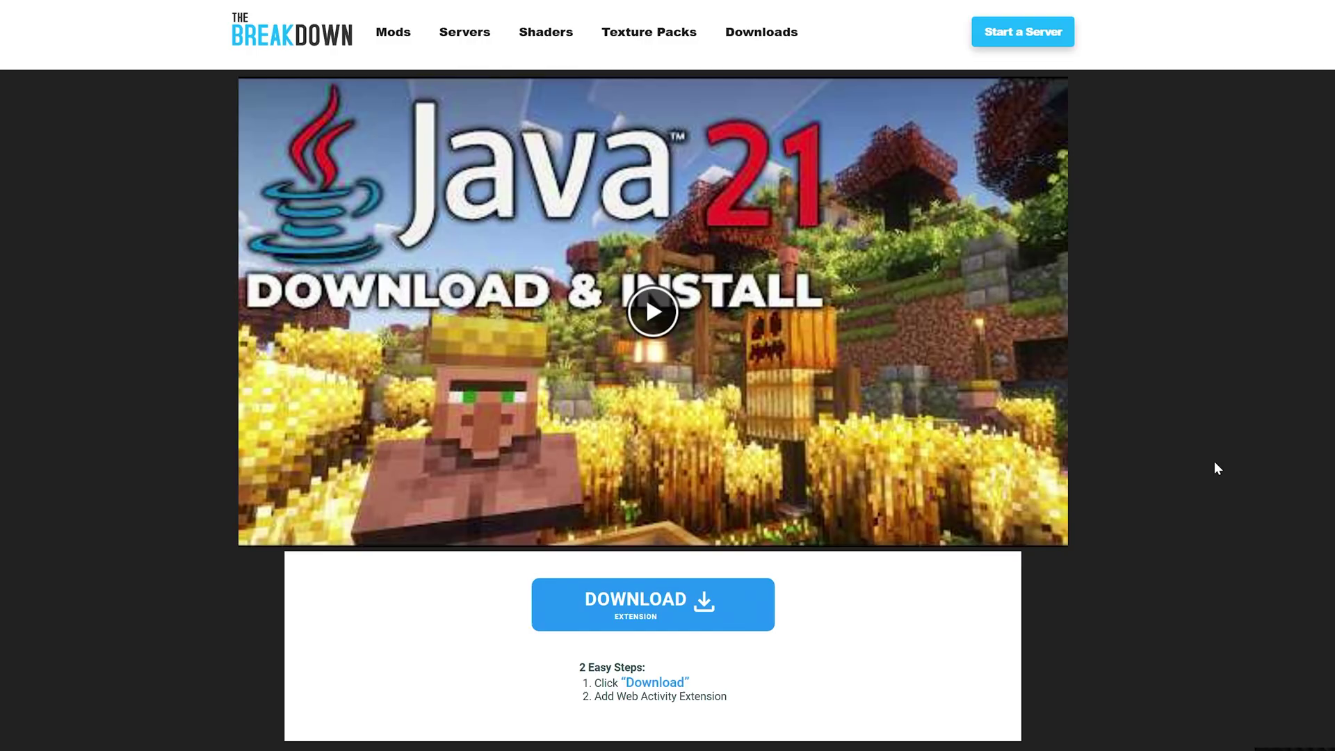
Scroll through TheBreakdown's Java install guide, highlighting the second line of its title.
scroll(1214, 461, down, 9)
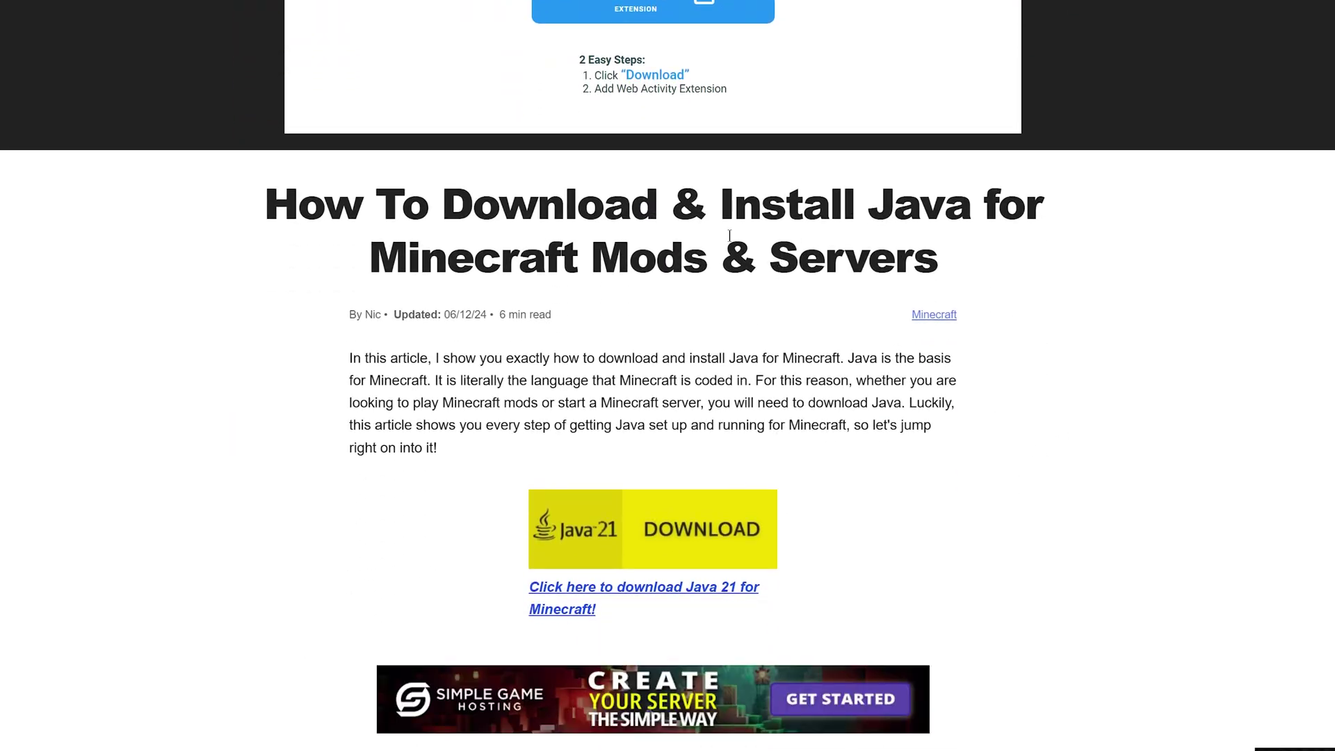
drag(375, 263, 909, 265)
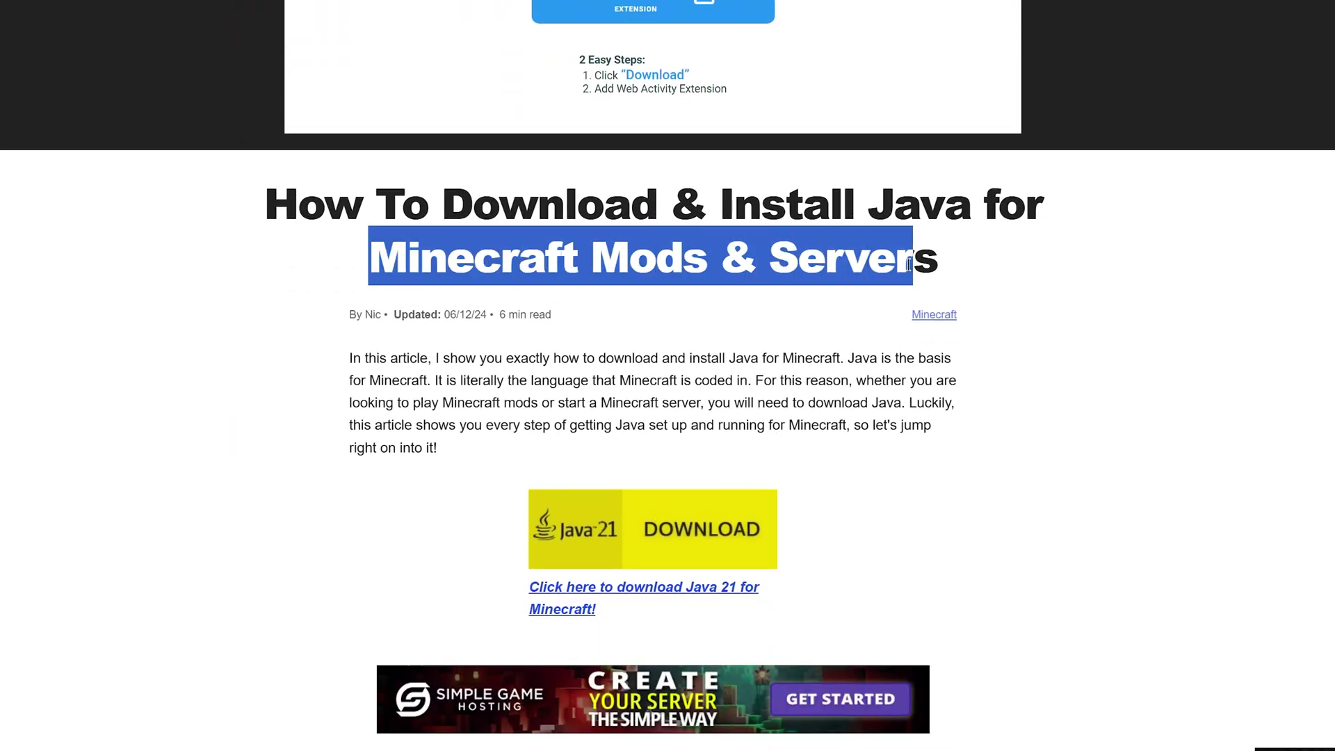
scroll(829, 271, down, 20)
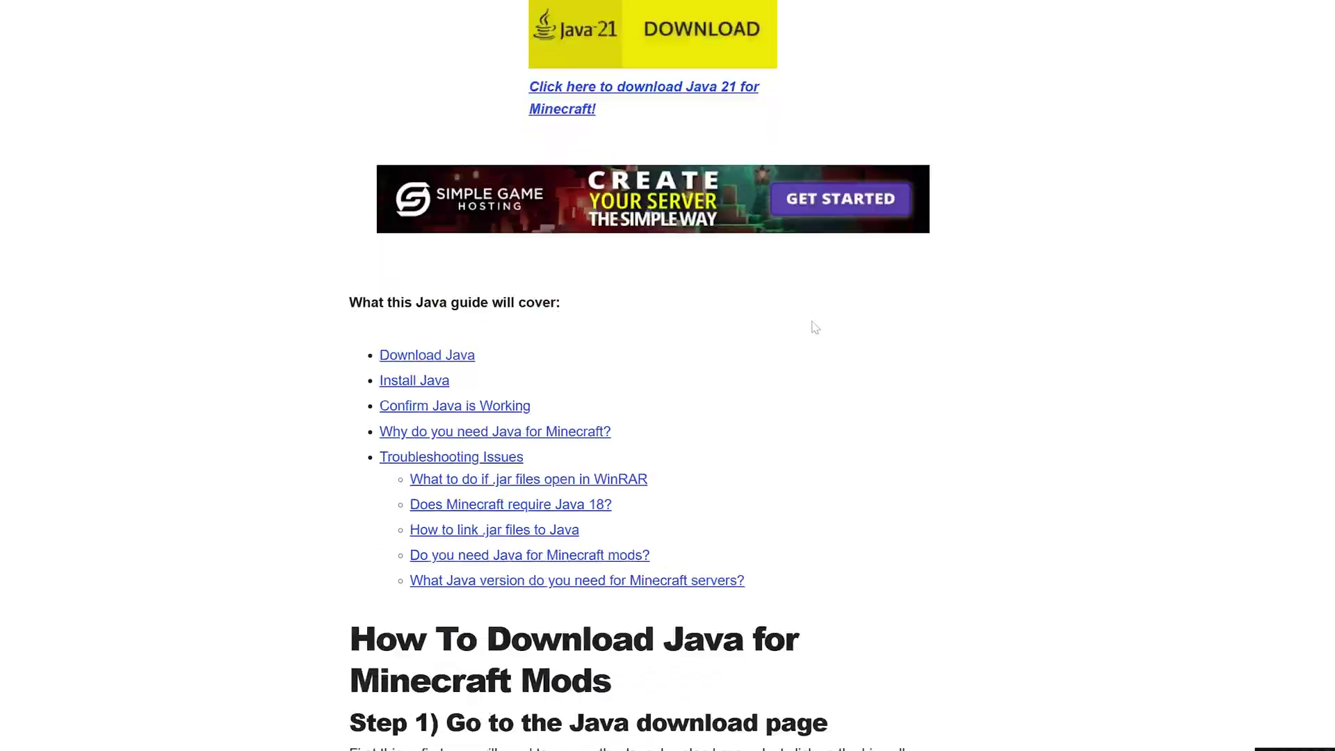
scroll(803, 323, up, 20)
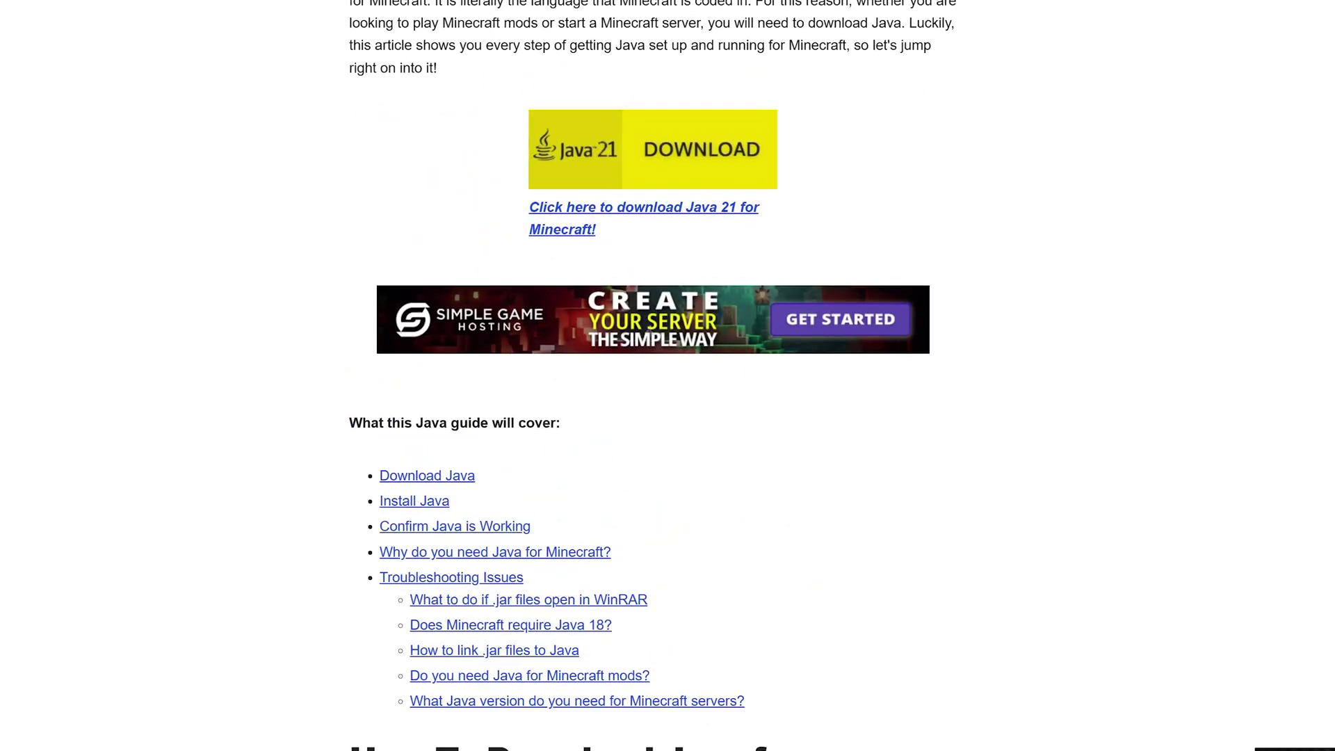
scroll(1229, 290, down, 10)
scroll(760, 408, up, 10)
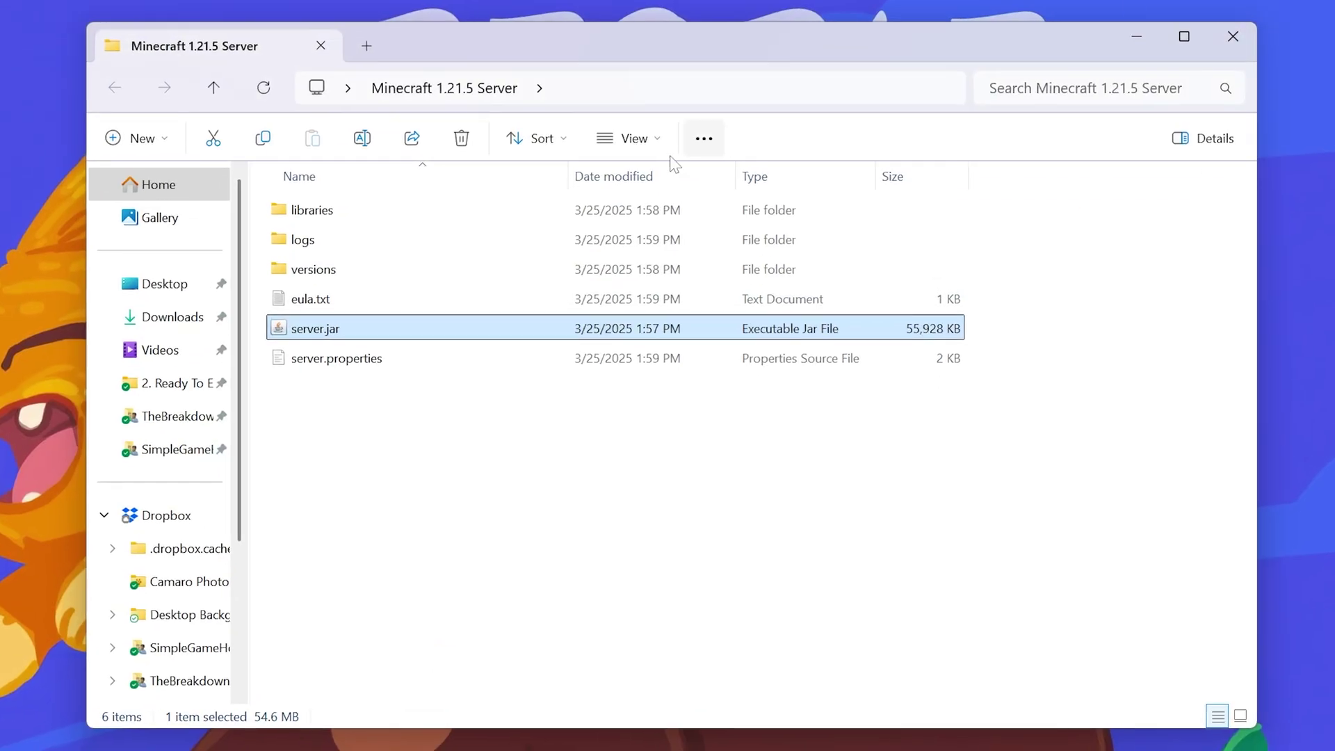
Open eula.txt in Notepad and change false to true.
click(419, 410)
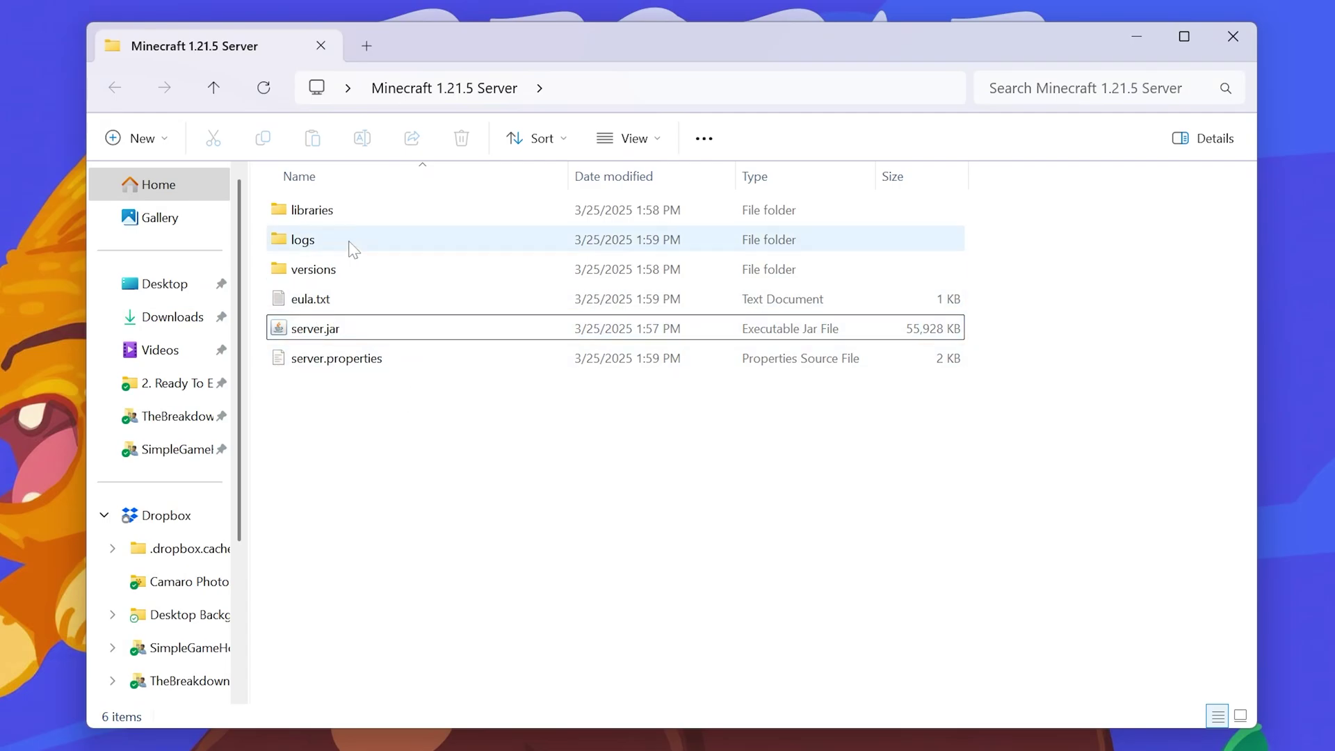
click(345, 305)
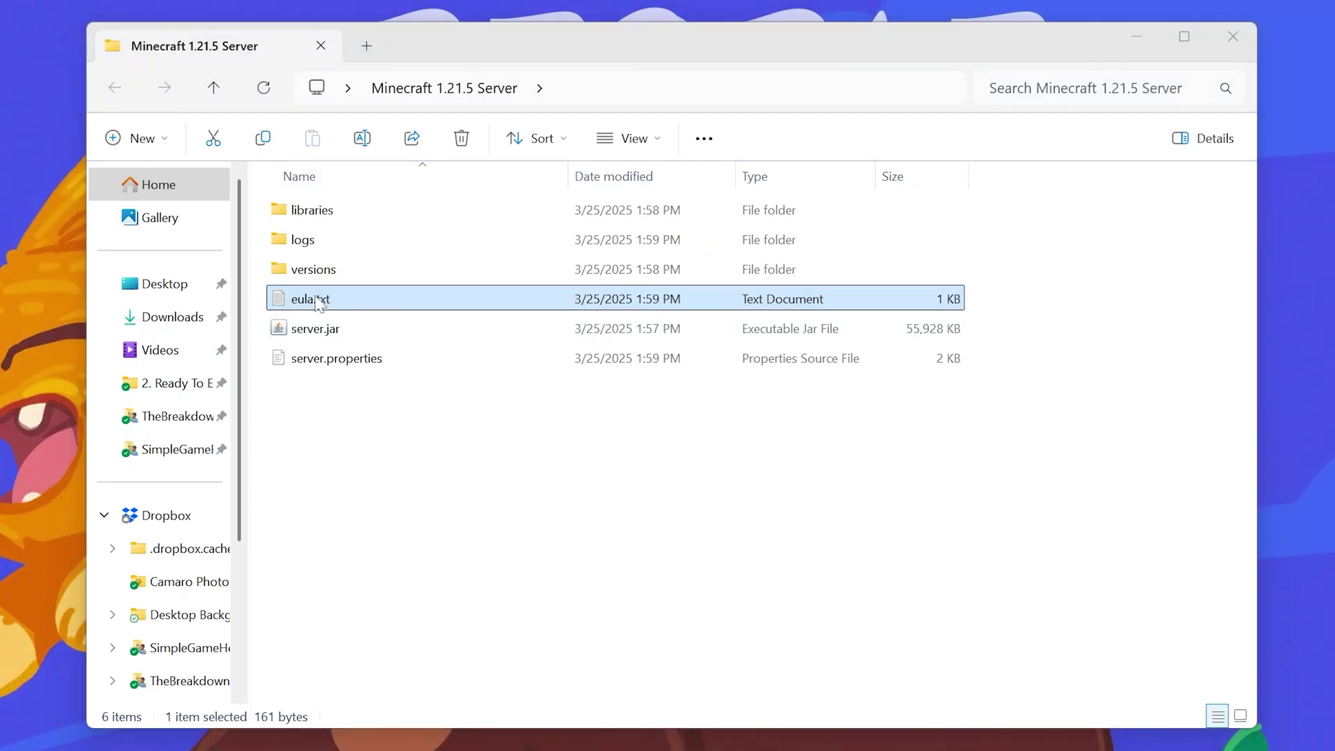
double_click(327, 336)
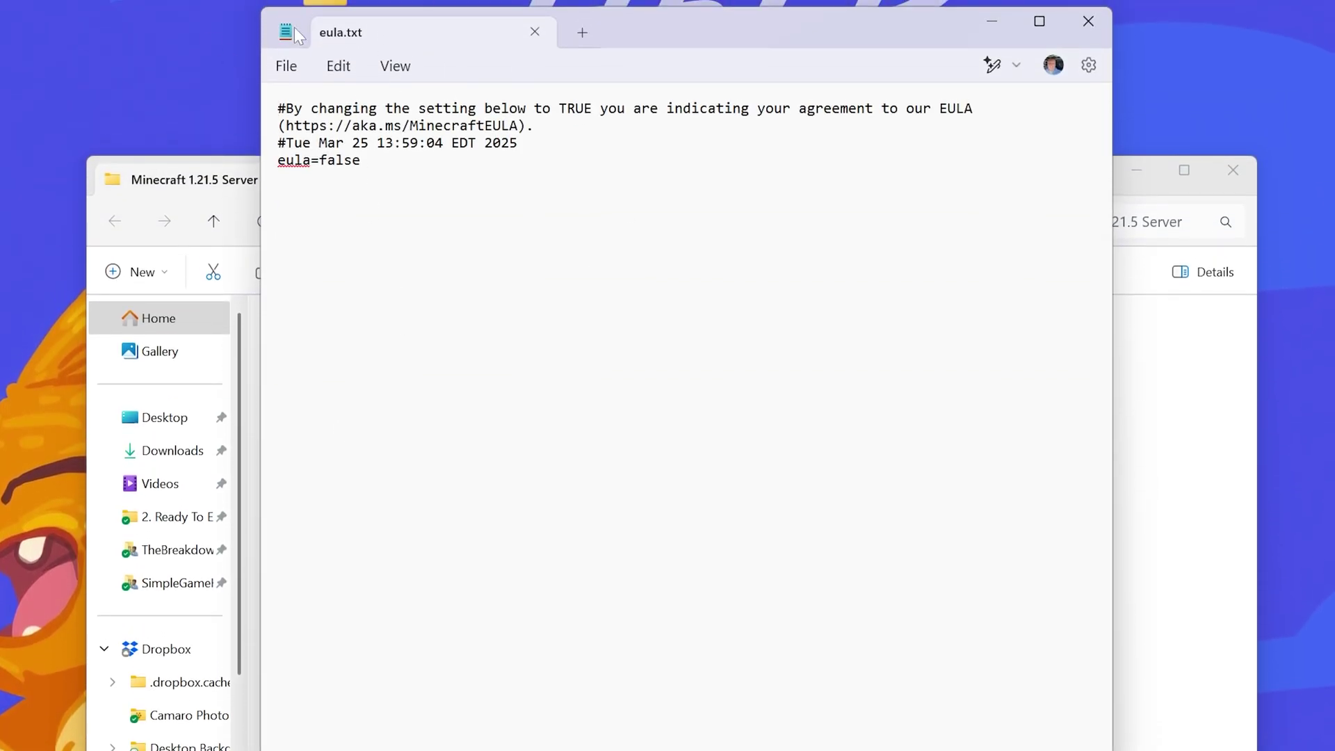
drag(362, 161, 341, 160)
key(BackSpace)
Save the edited eula.txt with File > Save.
click(286, 67)
click(324, 207)
drag(524, 128, 289, 136)
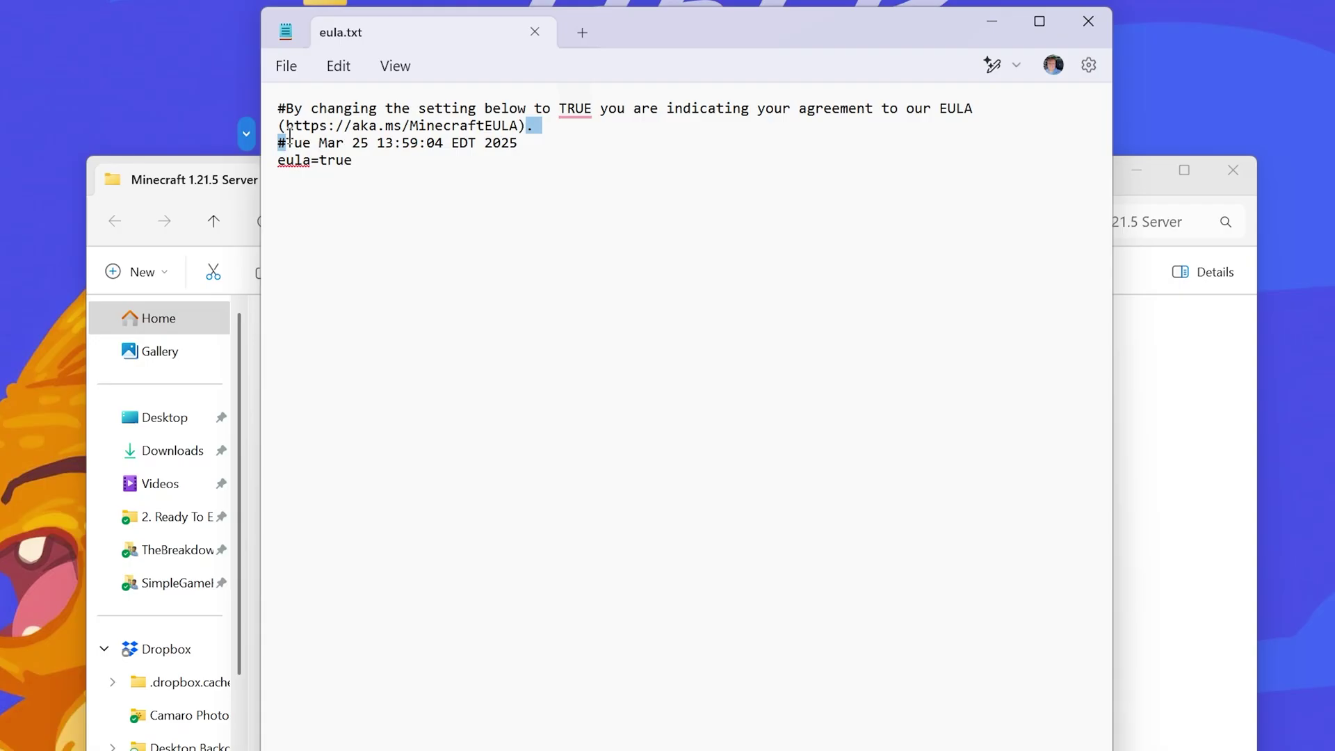
click(515, 198)
Close Notepad, run server.jar, and move the server window to the top-left corner.
click(1088, 21)
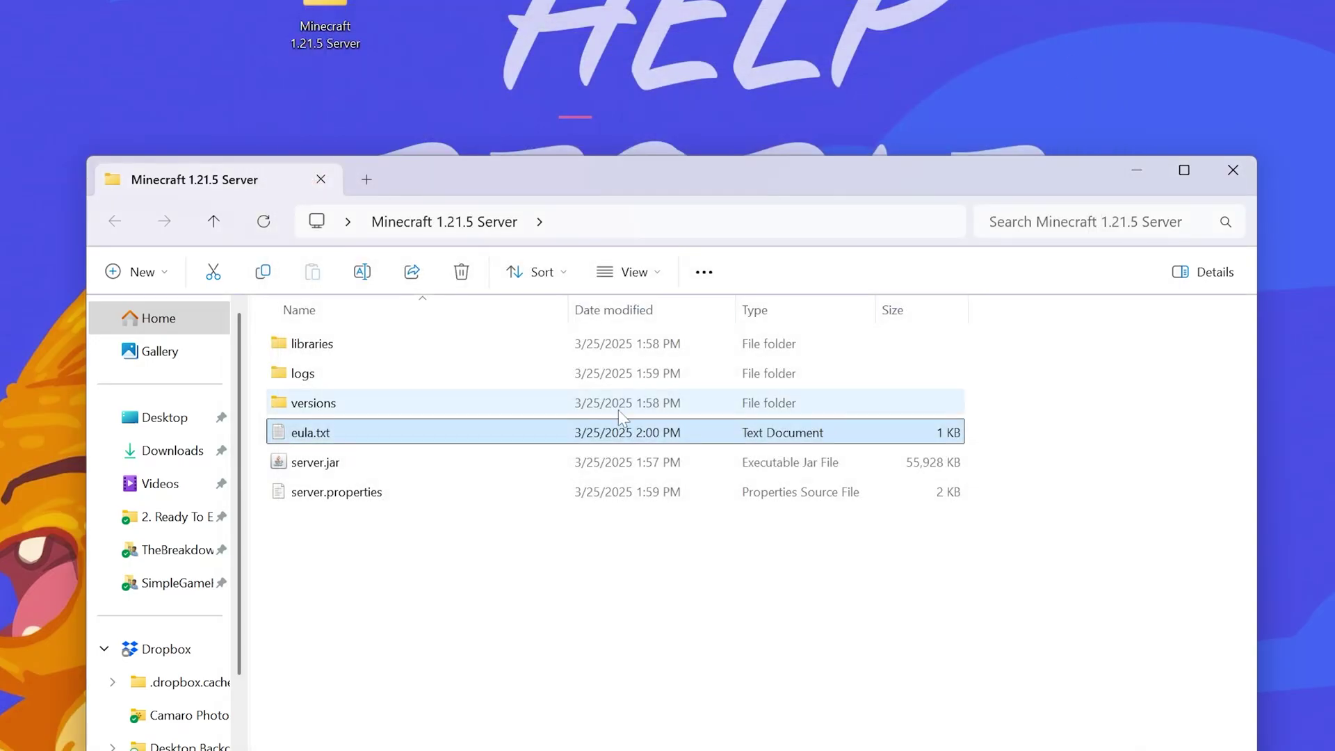
click(400, 470)
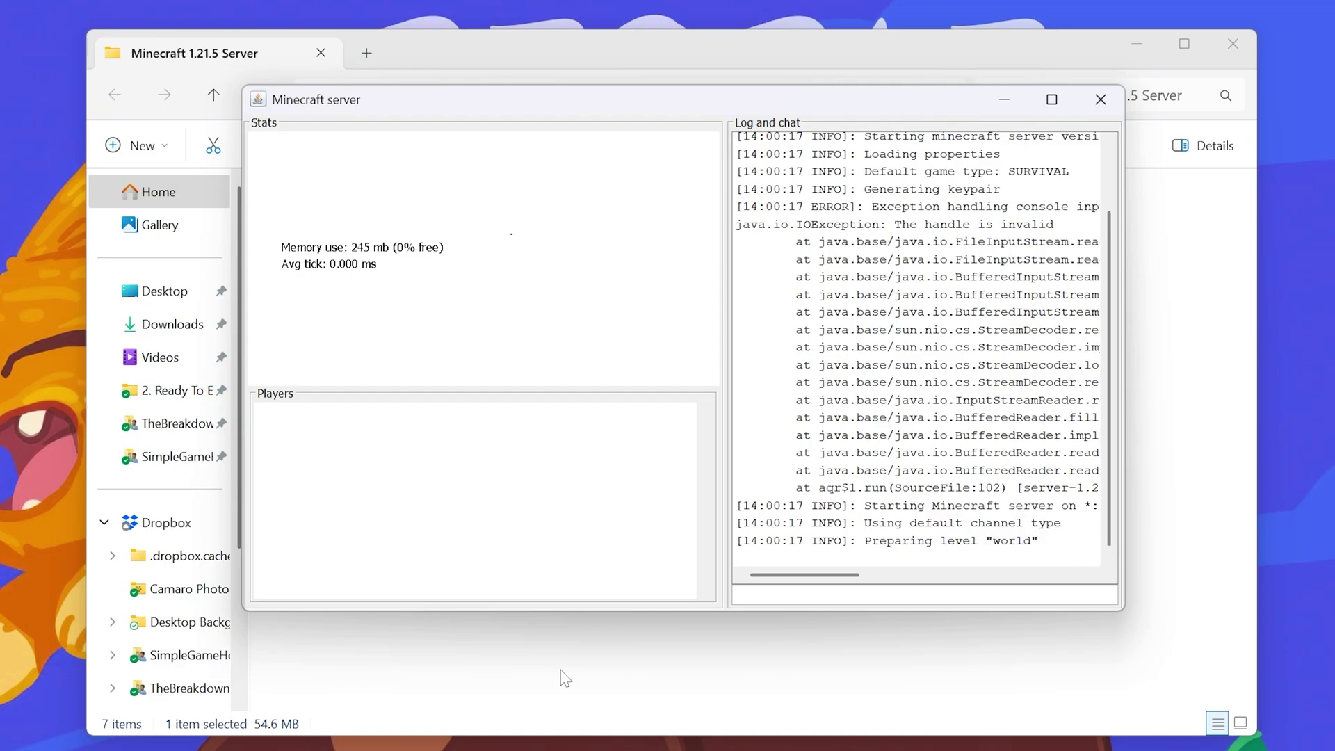
drag(456, 104, 0, 0)
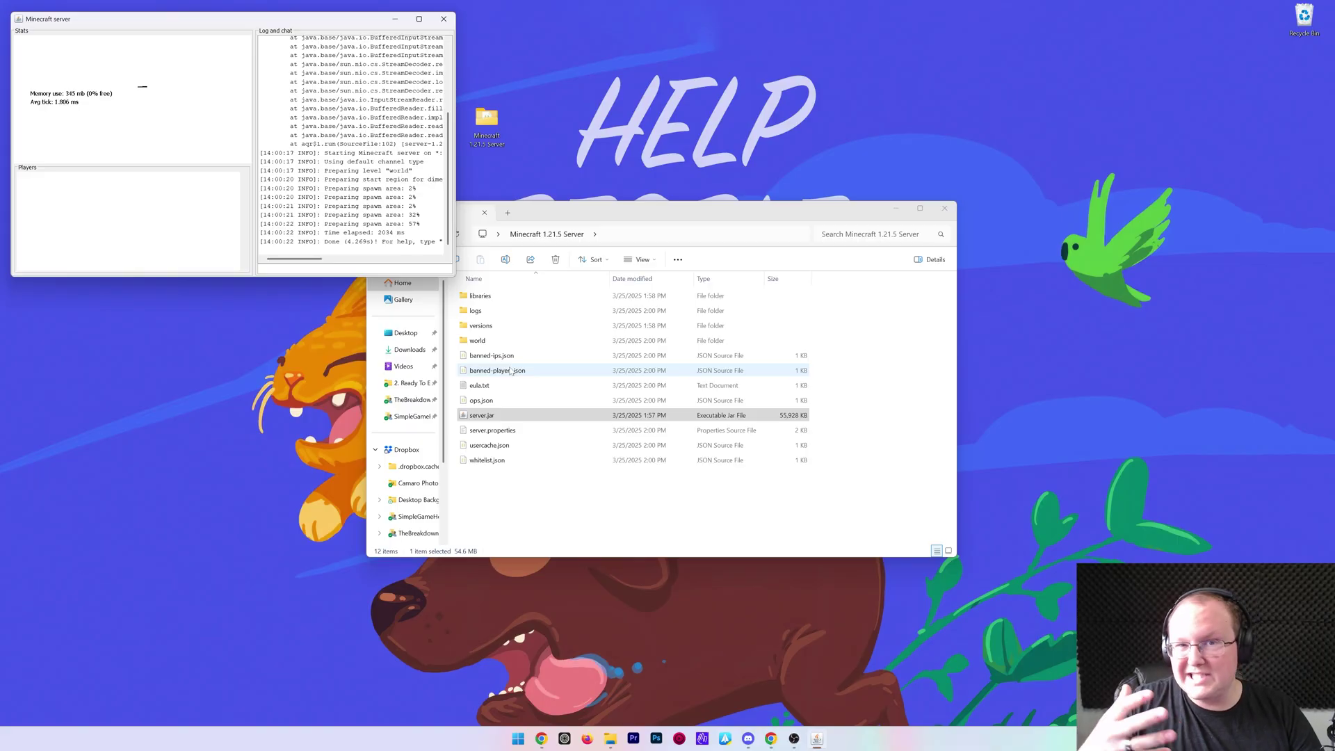
Launch Minecraft from Start search and open Multiplayer, accepting the third-party warning.
key(super)
text(mine)
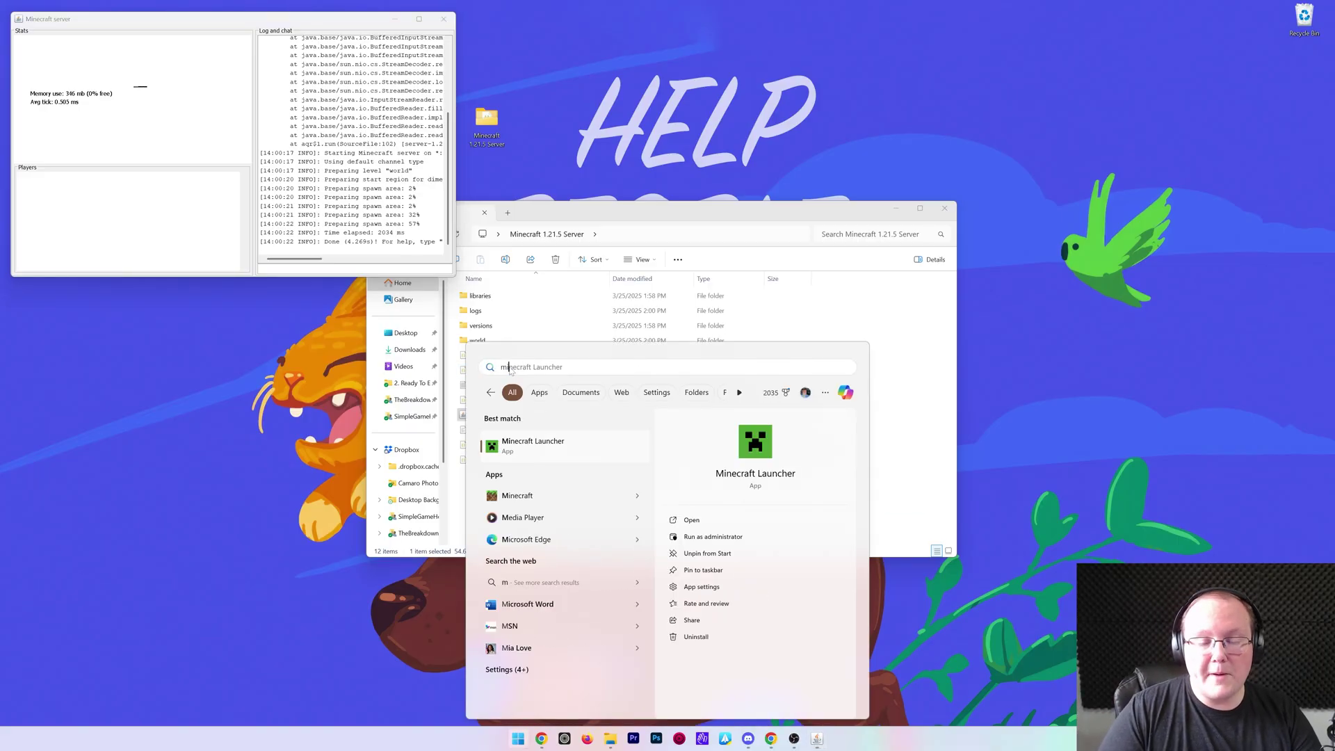
click(593, 456)
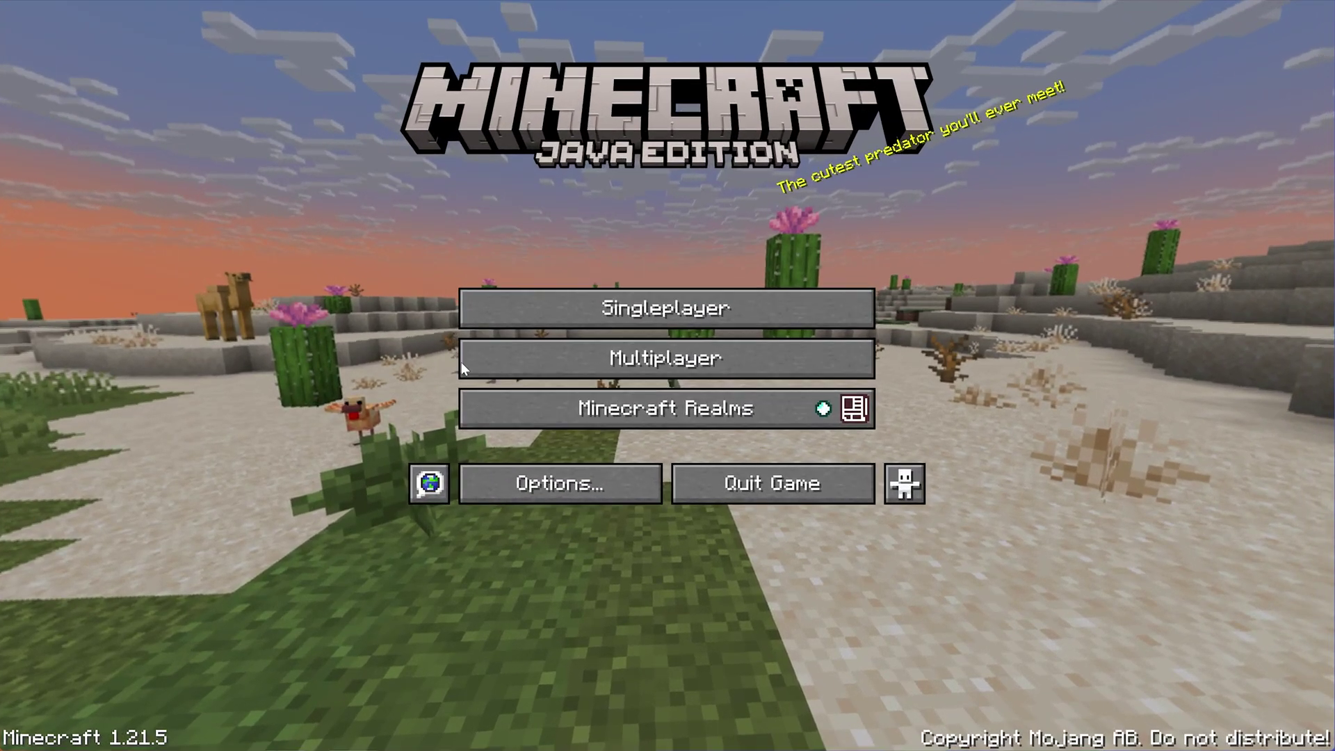
click(461, 362)
click(486, 473)
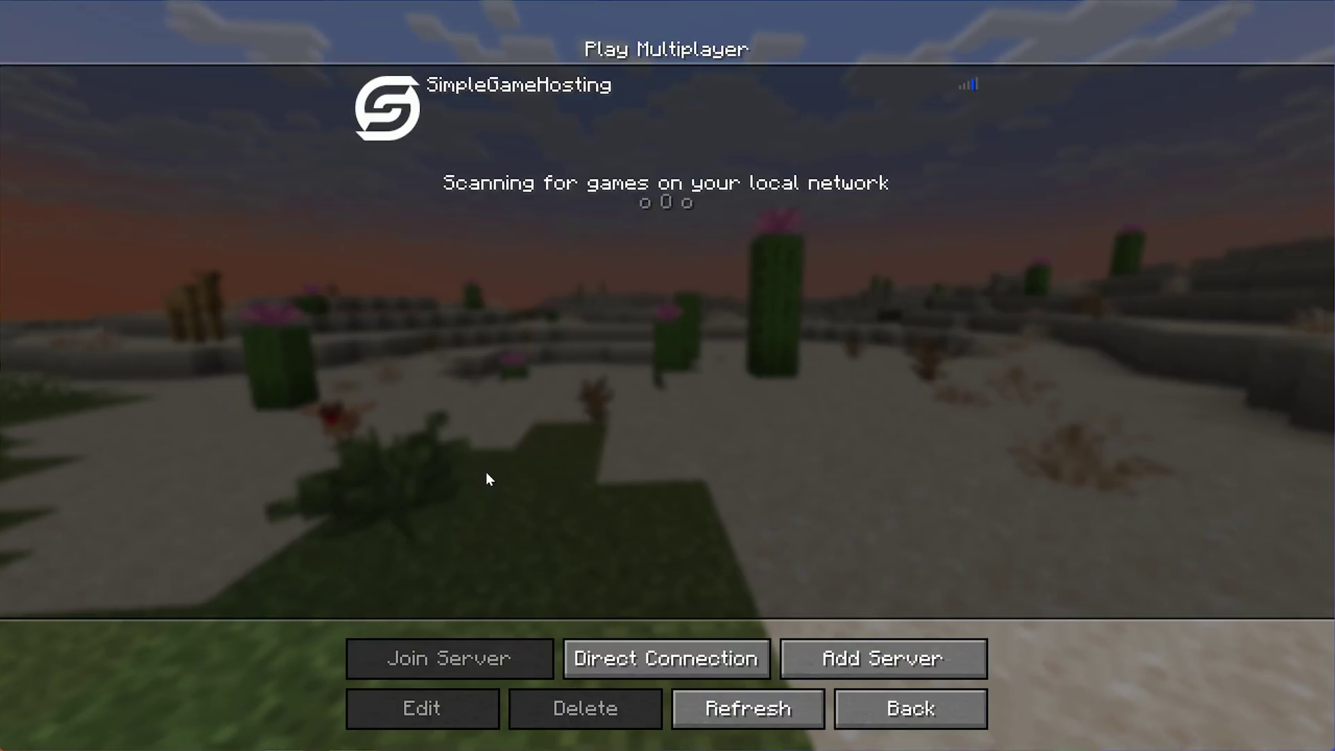
Add a server named Local Connection with address localhost.
click(865, 657)
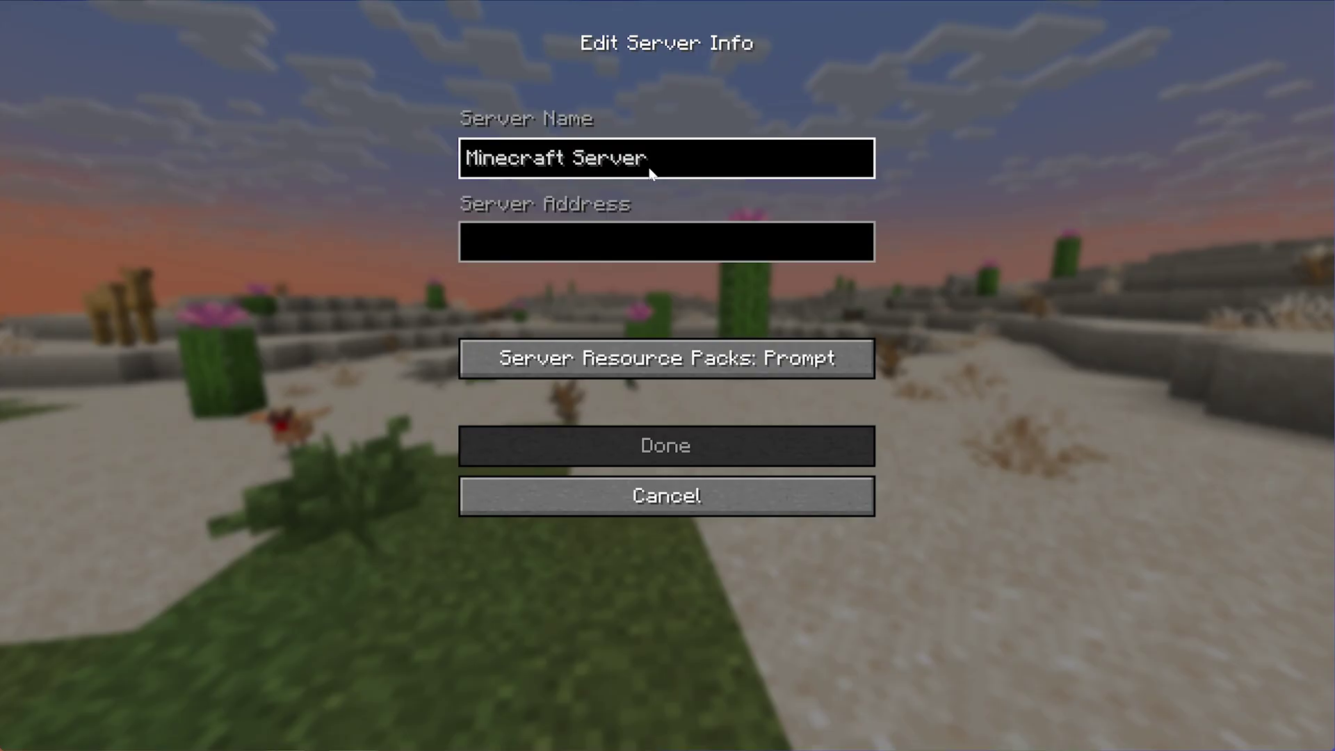
key(ctrl+a)
text(Local Connection)
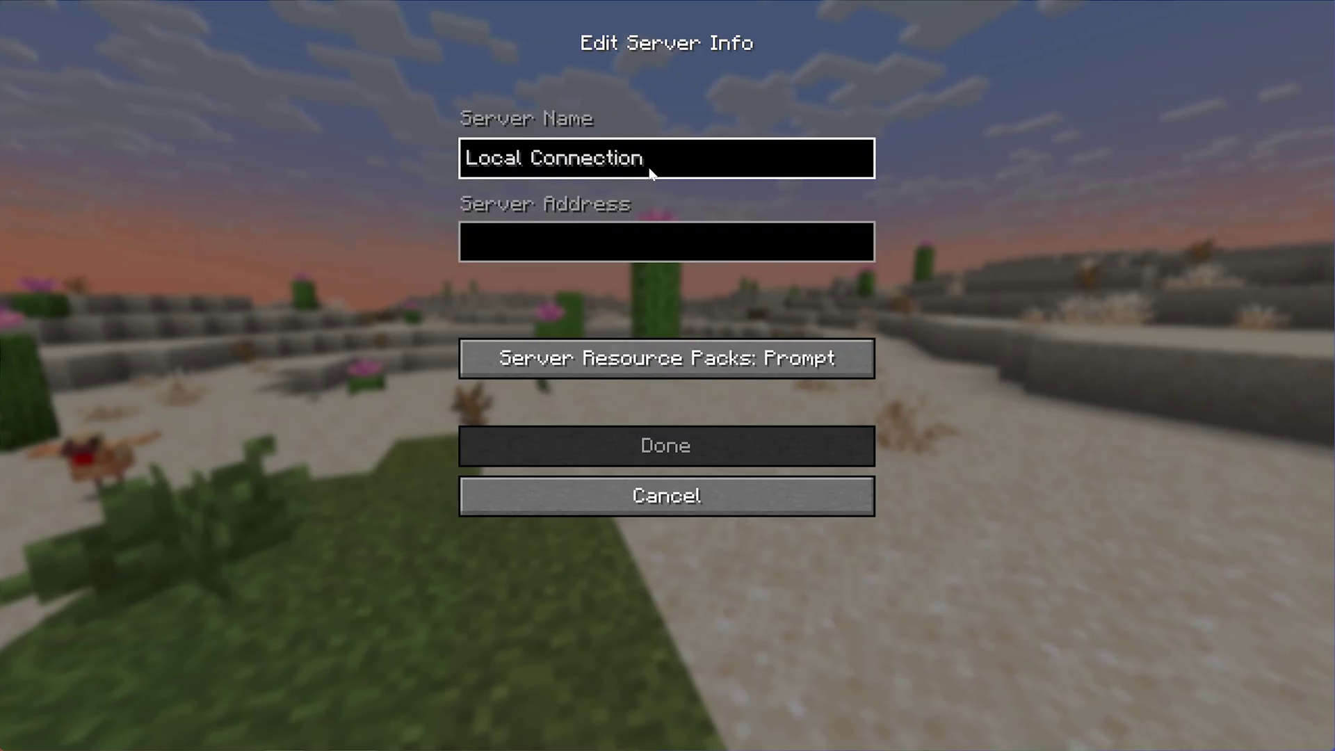
key(Tab)
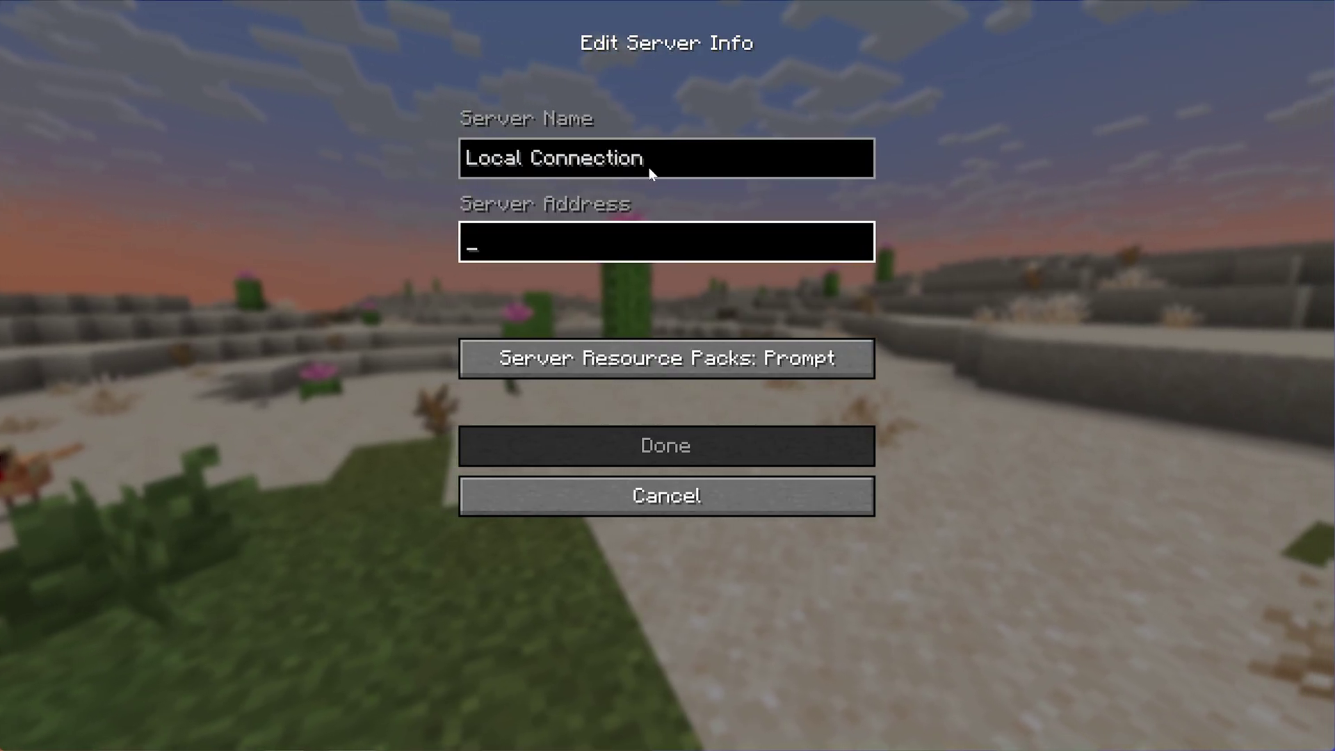
text(localhost)
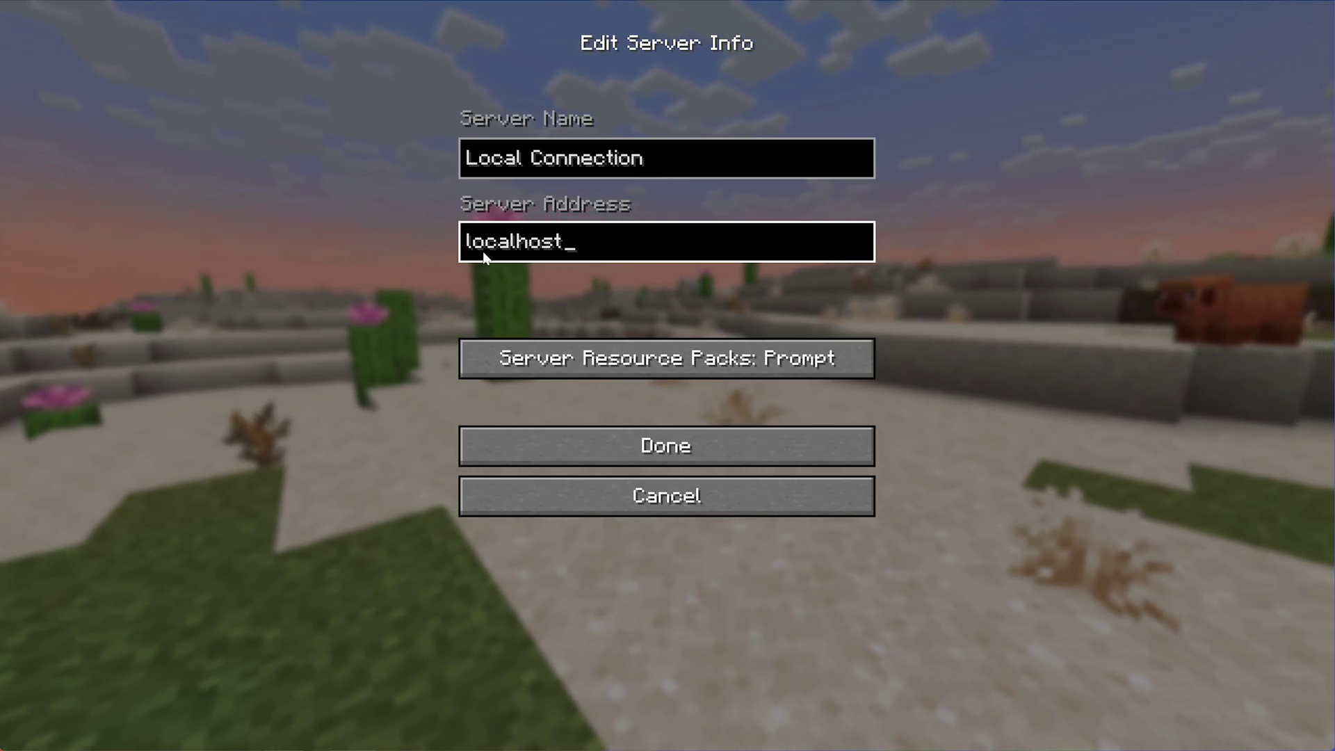
key(ctrl+a)
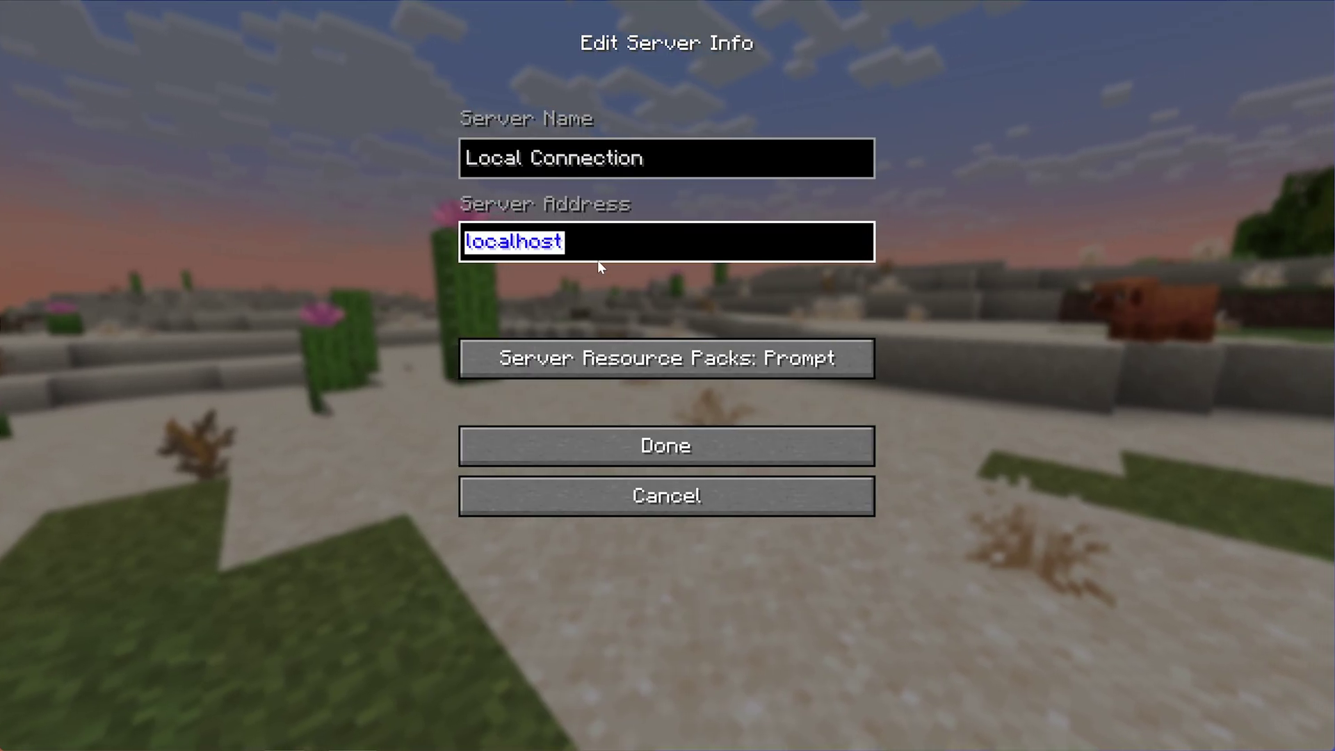
text(localhost)
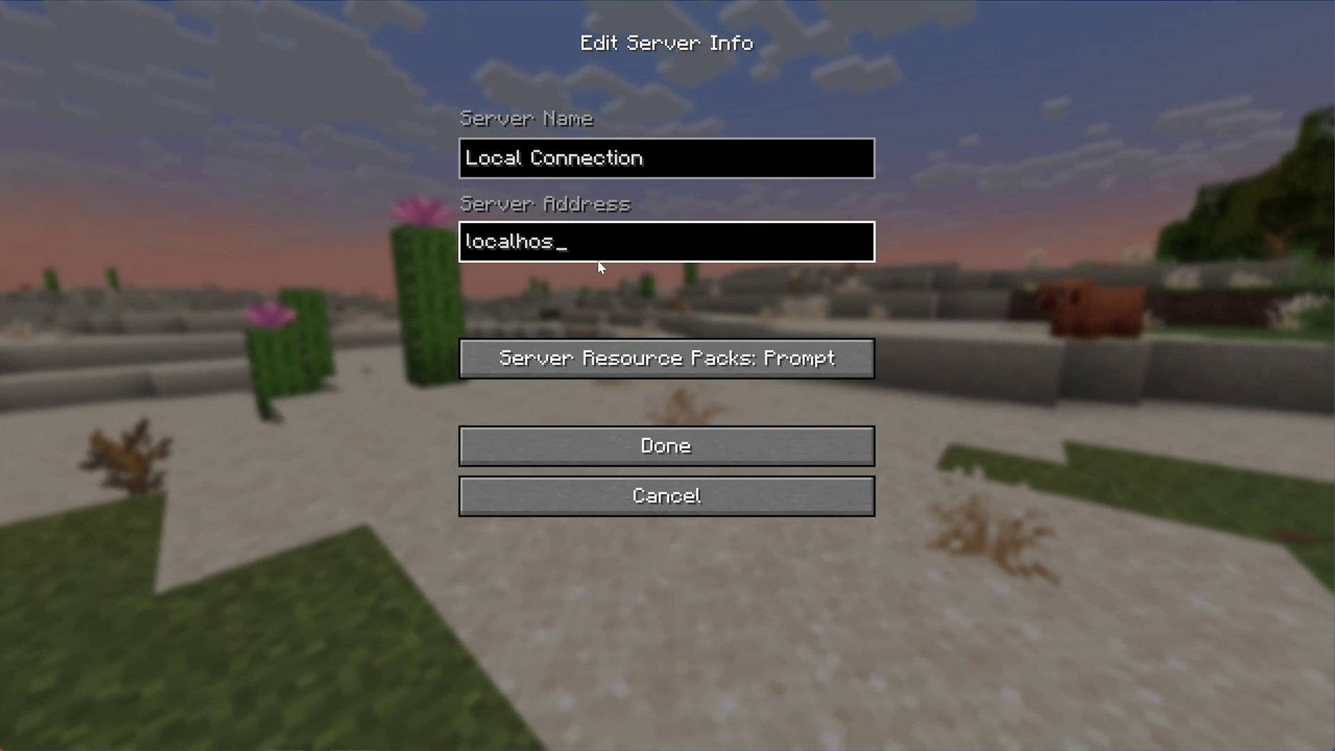
click(644, 438)
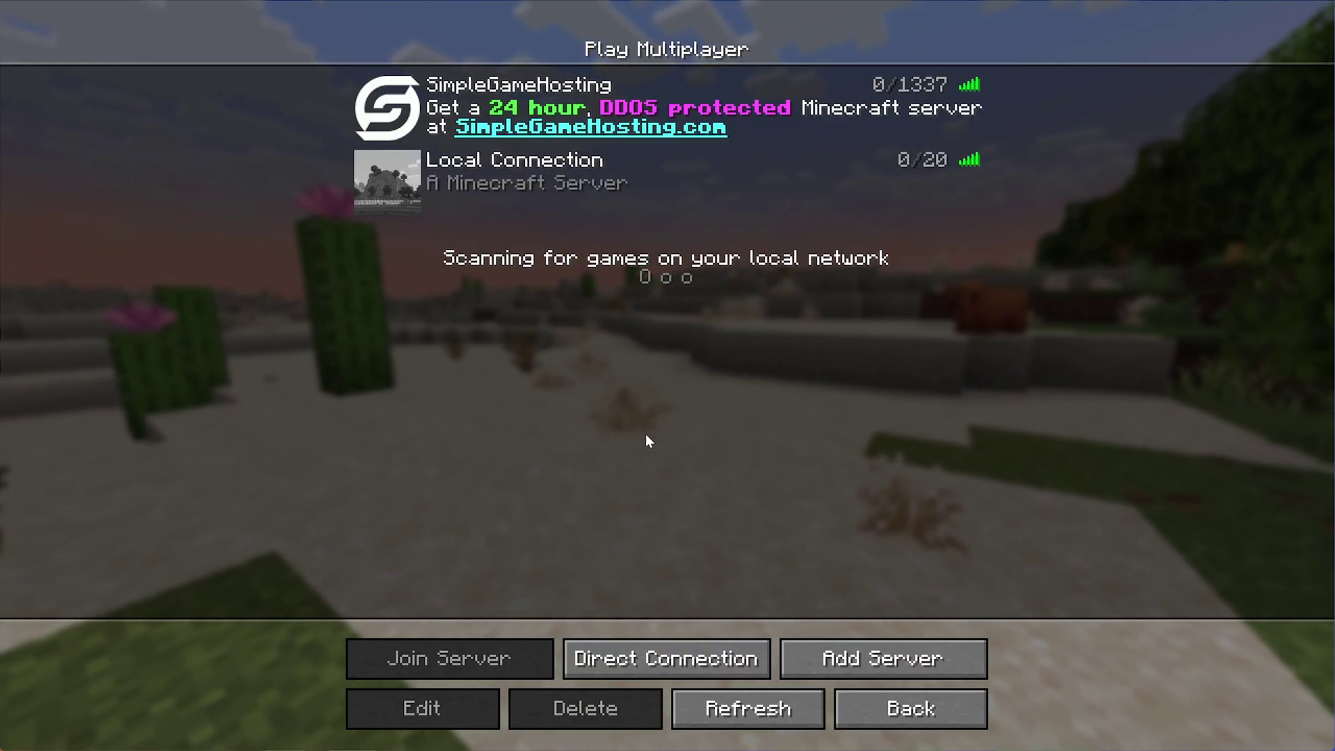
Join the Local Connection server and walk across the grassland past the dirt patch and sheep.
double_click(577, 199)
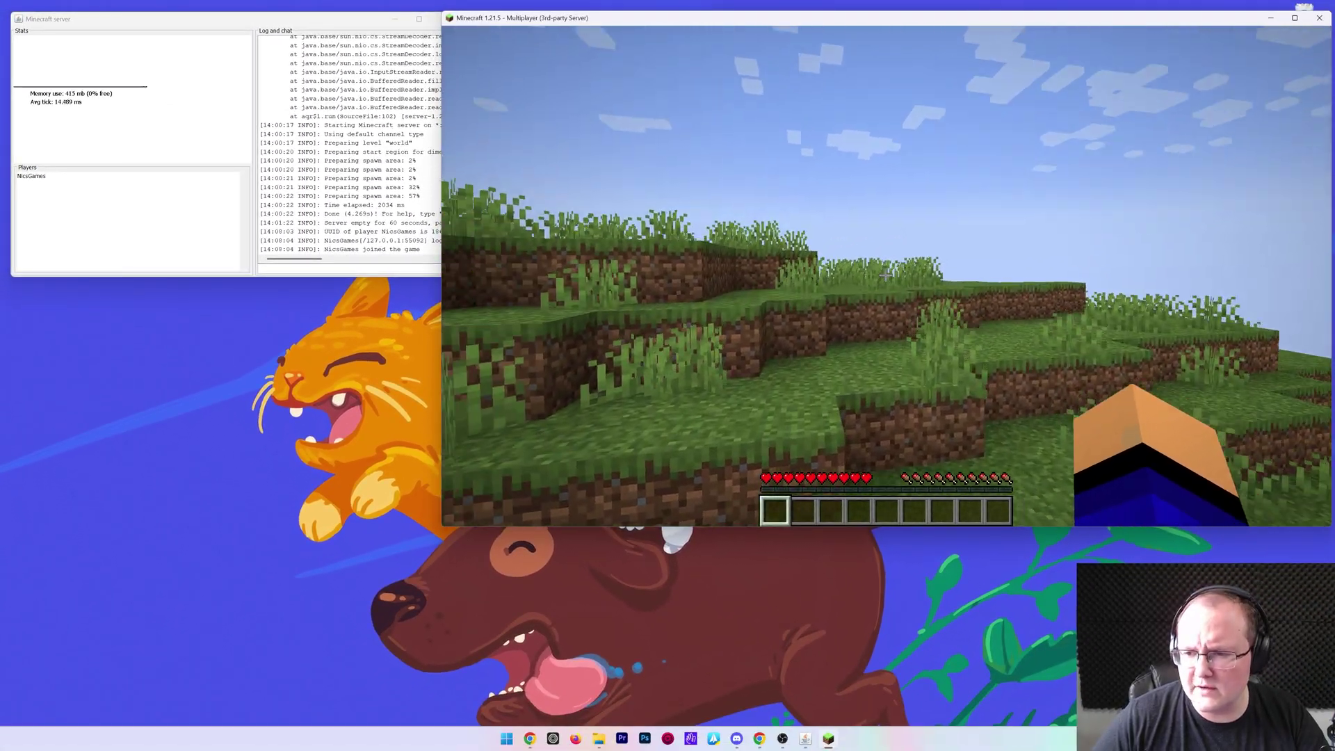
key(w)
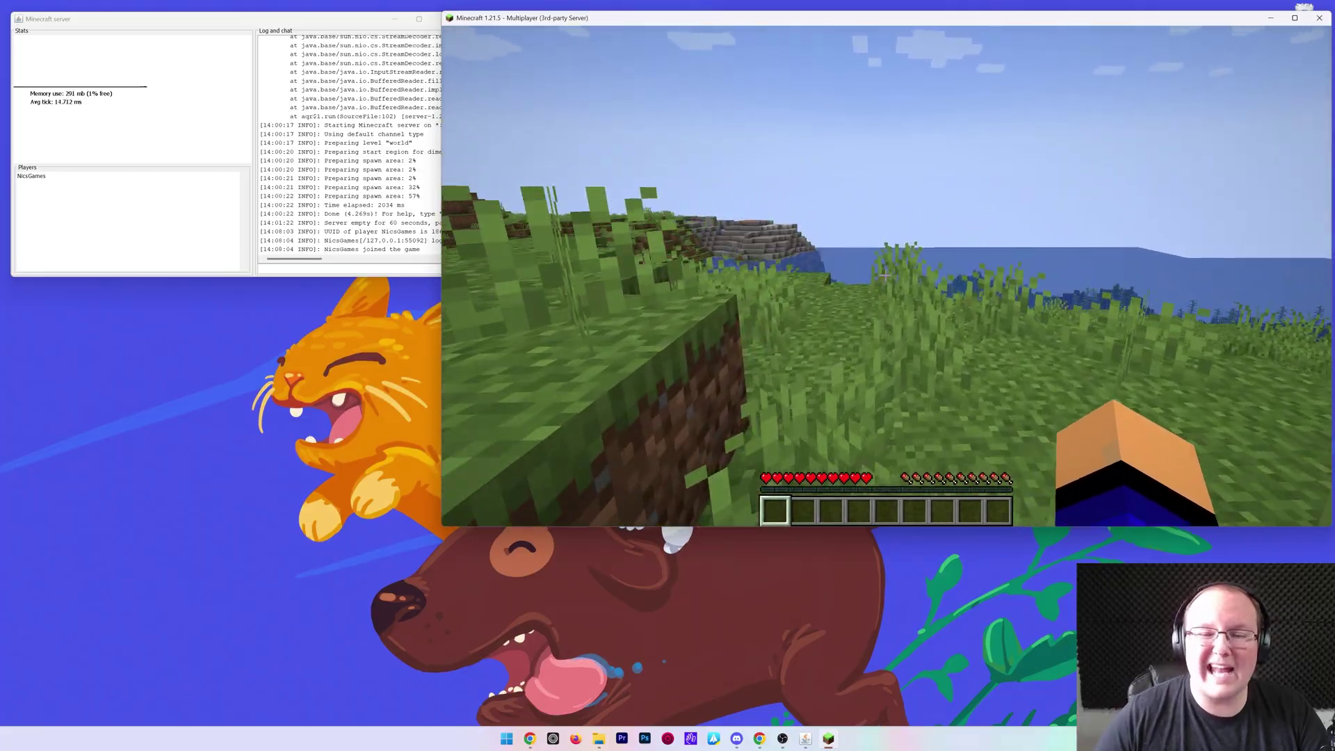
key(w)
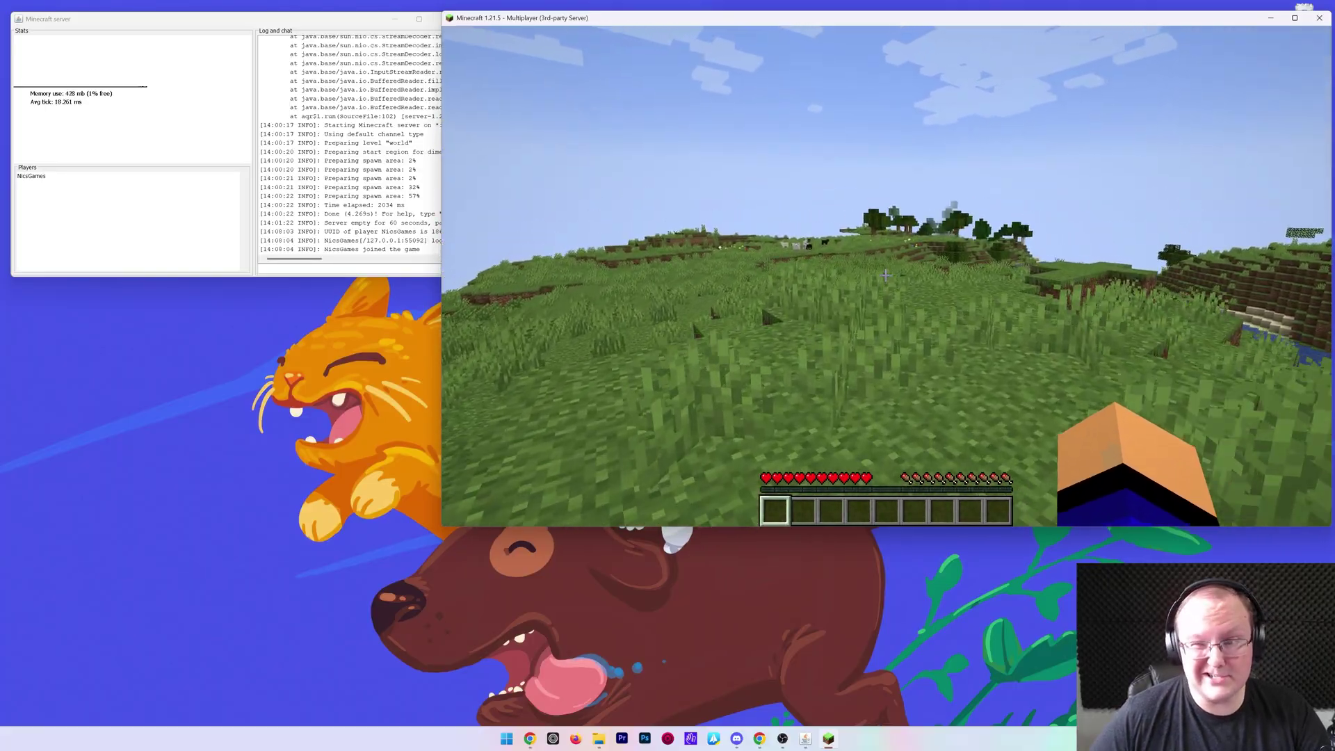
key(w)
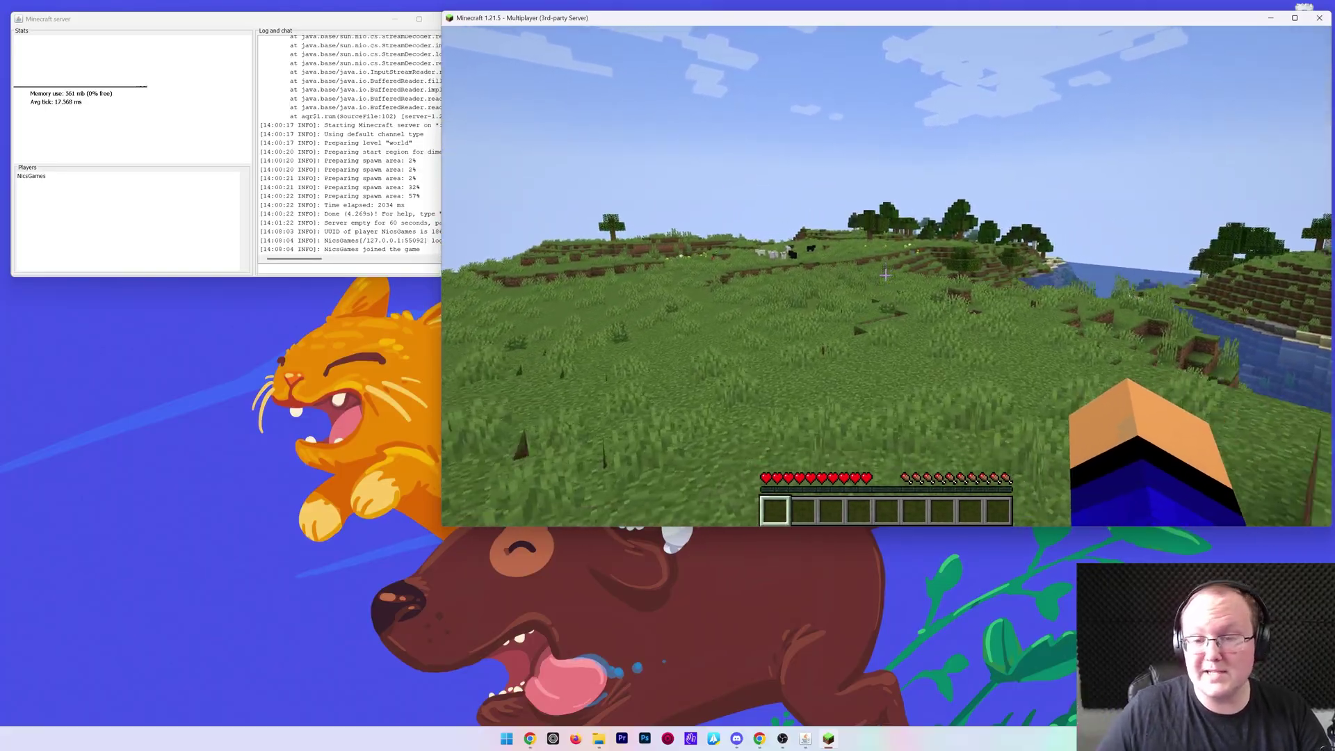
key(w)
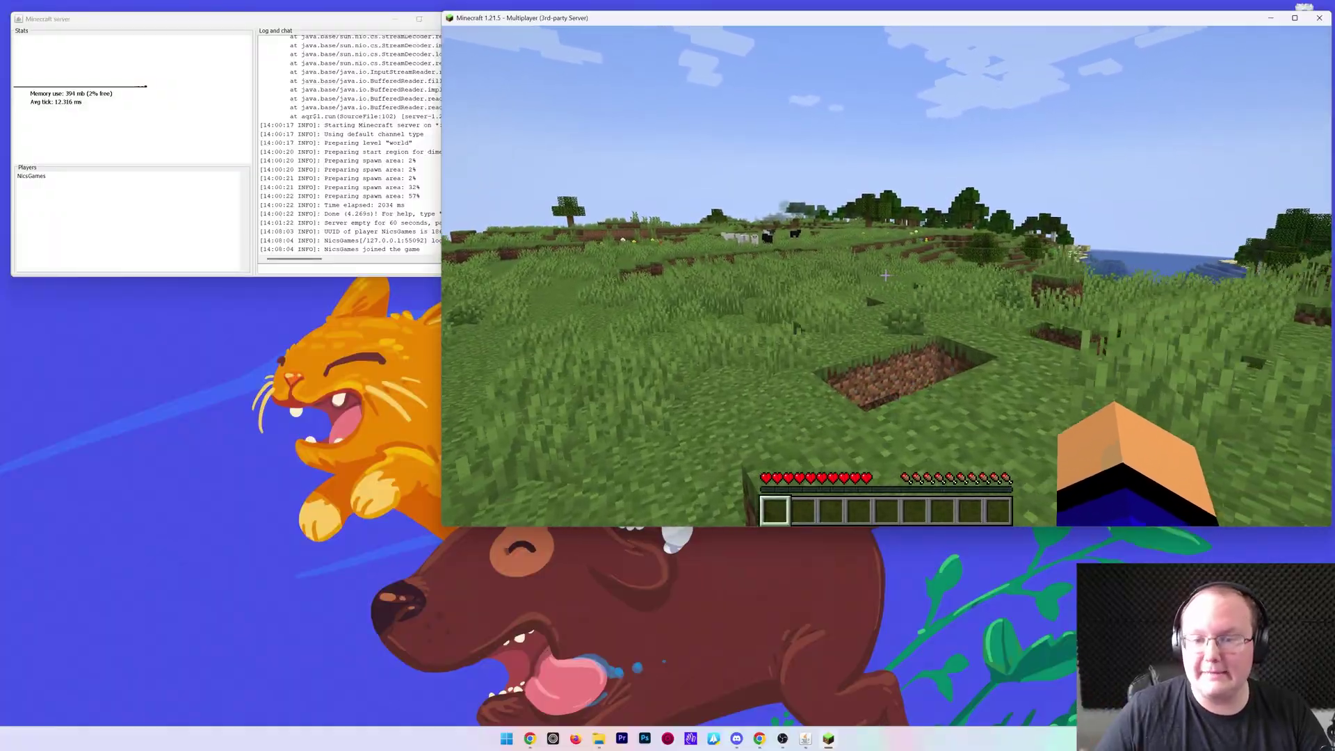
key(w)
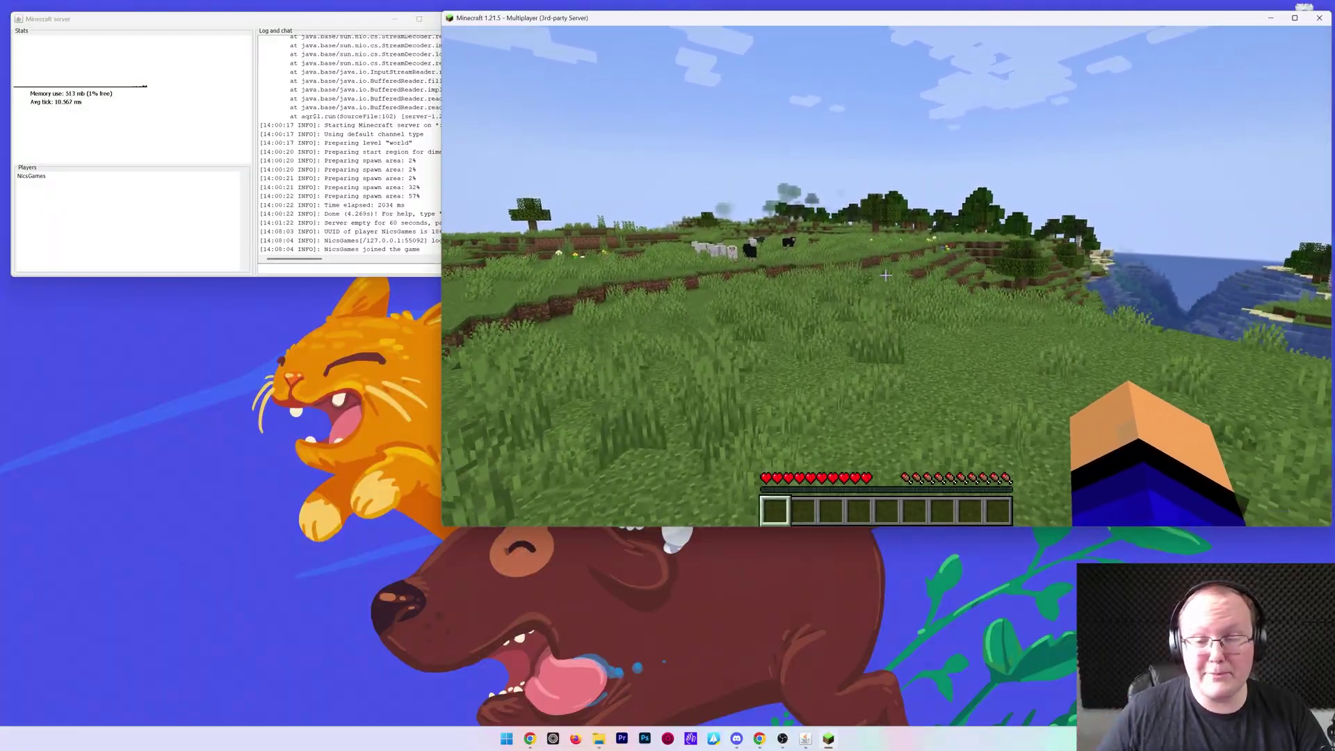
key(w)
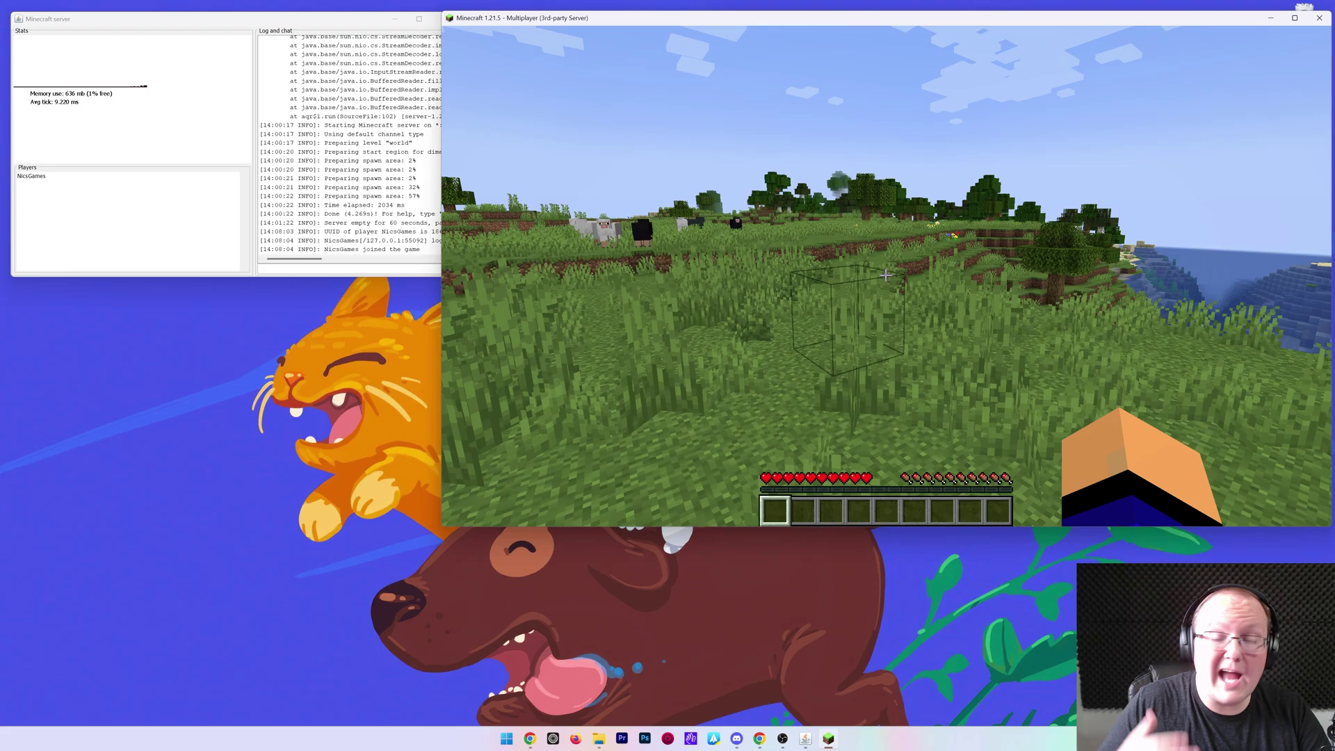
key(w)
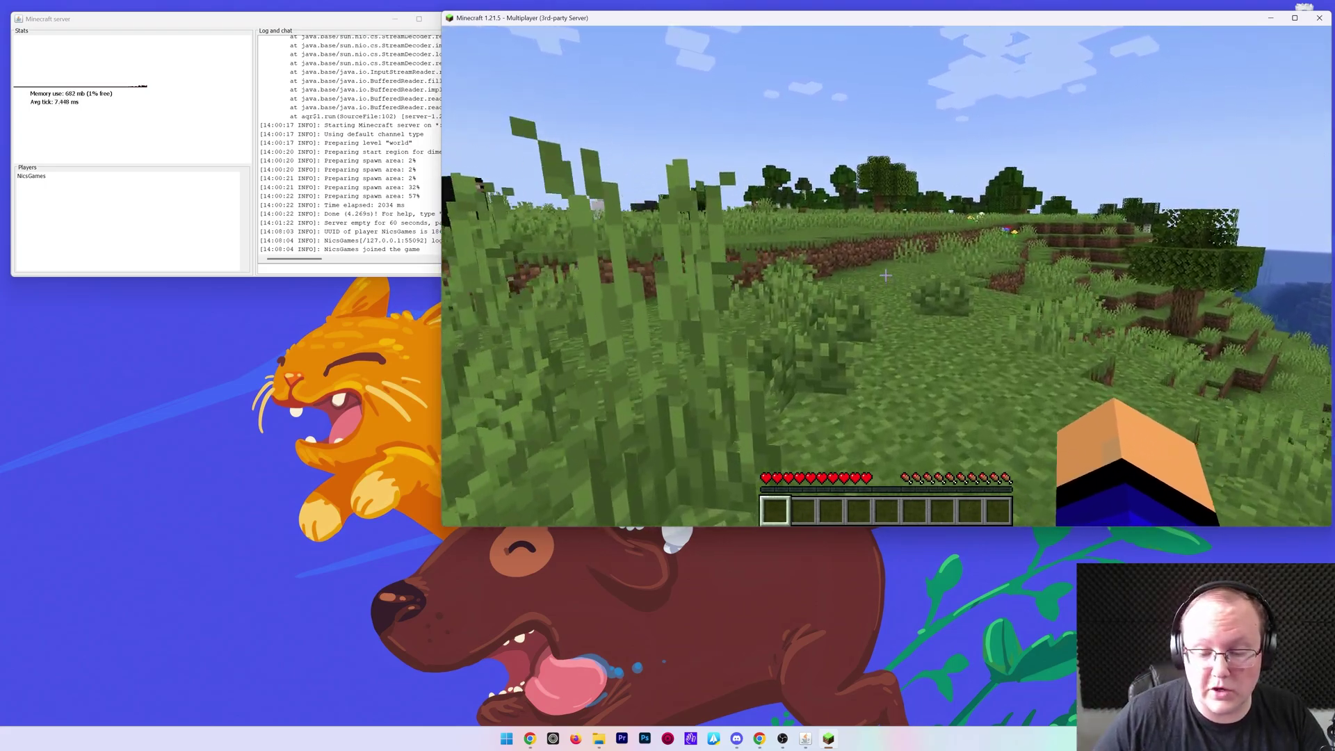
key(super)
Show TheBreakdown's port-forwarding article in Chrome and scroll through its table of contents.
click(763, 741)
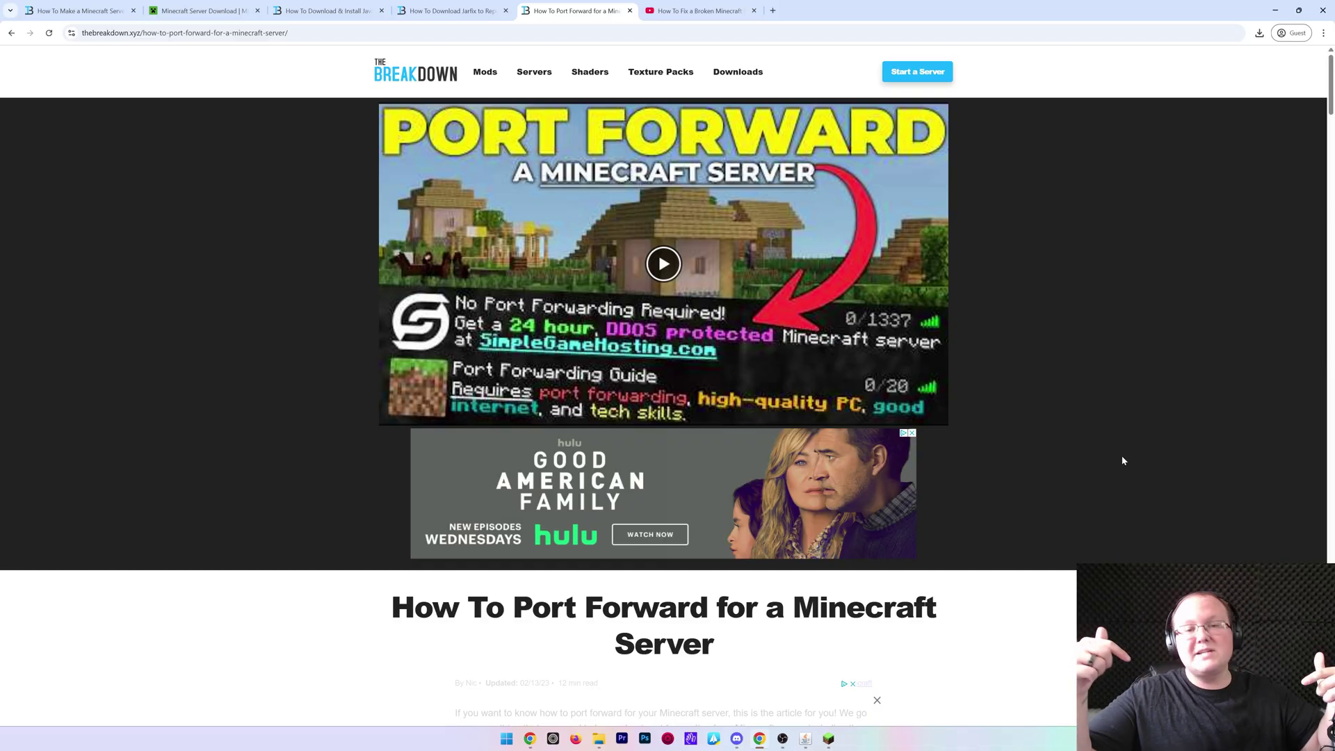
scroll(1063, 407, down, 4)
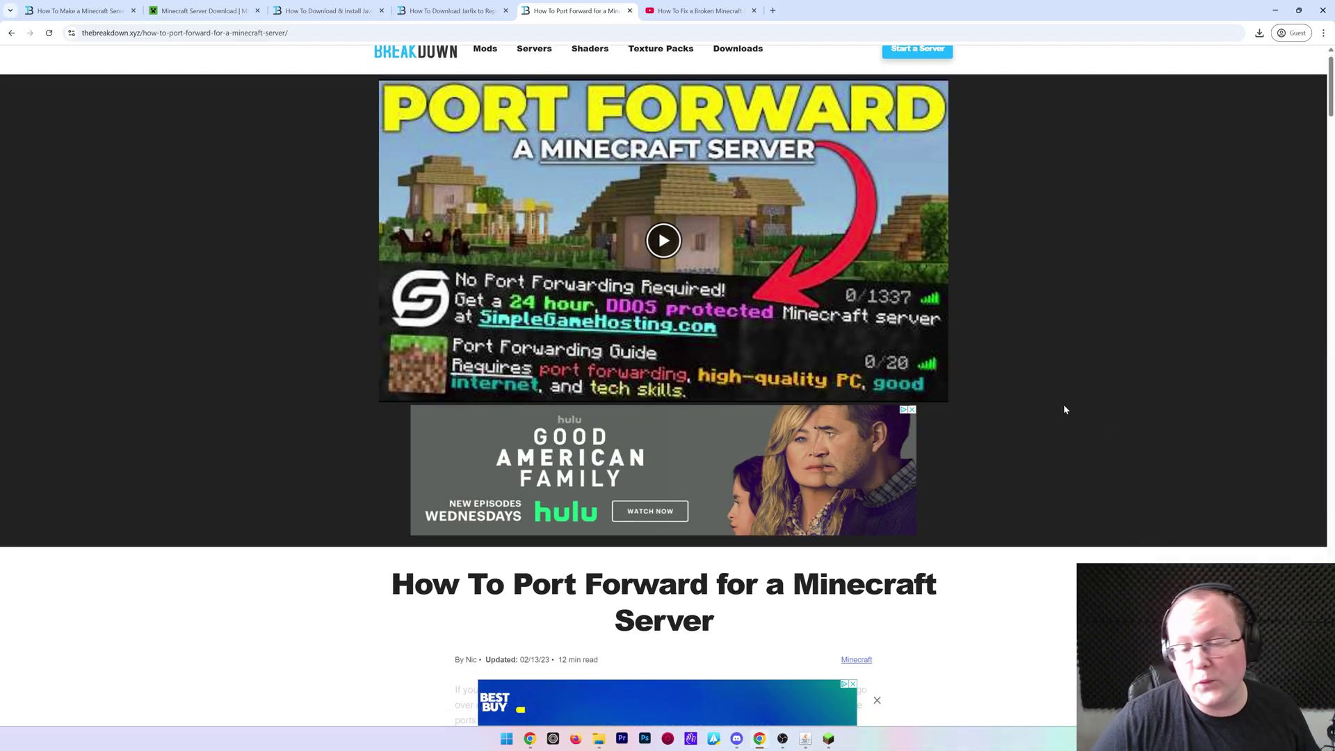
scroll(1045, 432, down, 3)
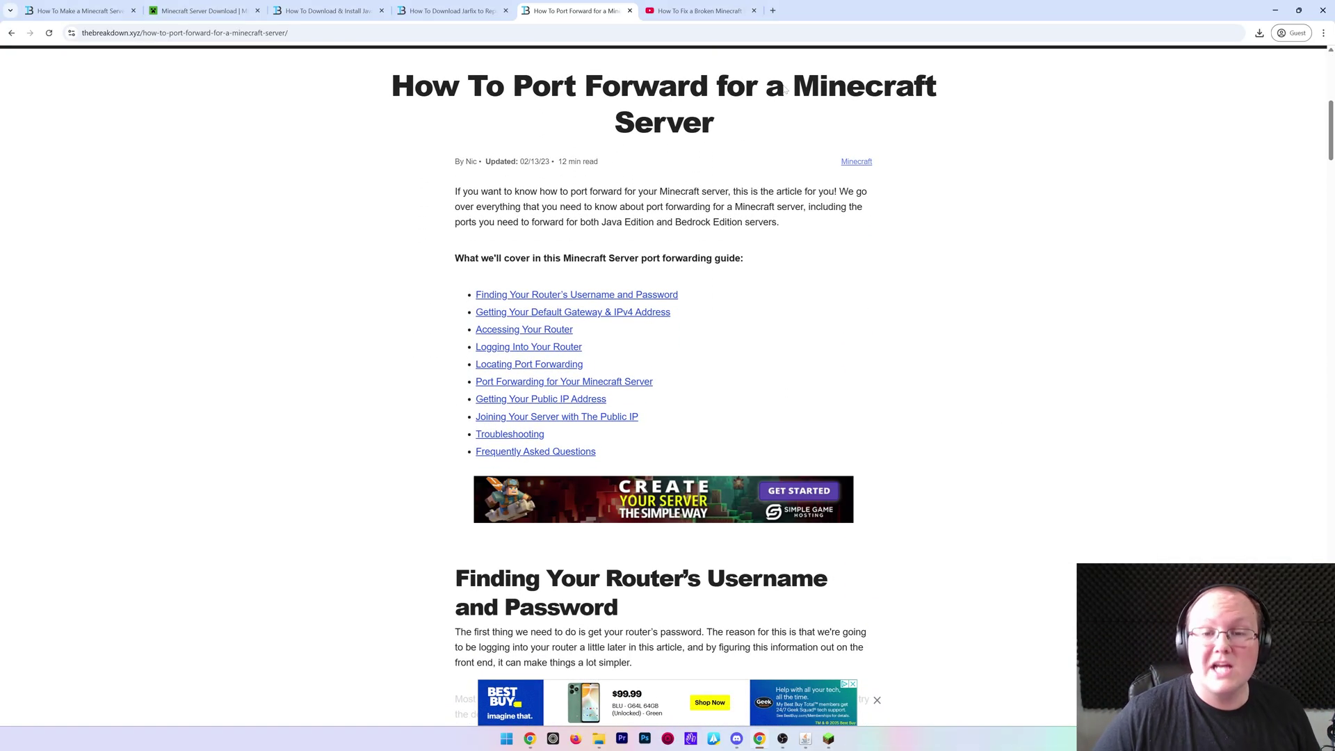
drag(785, 89, 718, 127)
click(736, 310)
scroll(711, 275, down, 7)
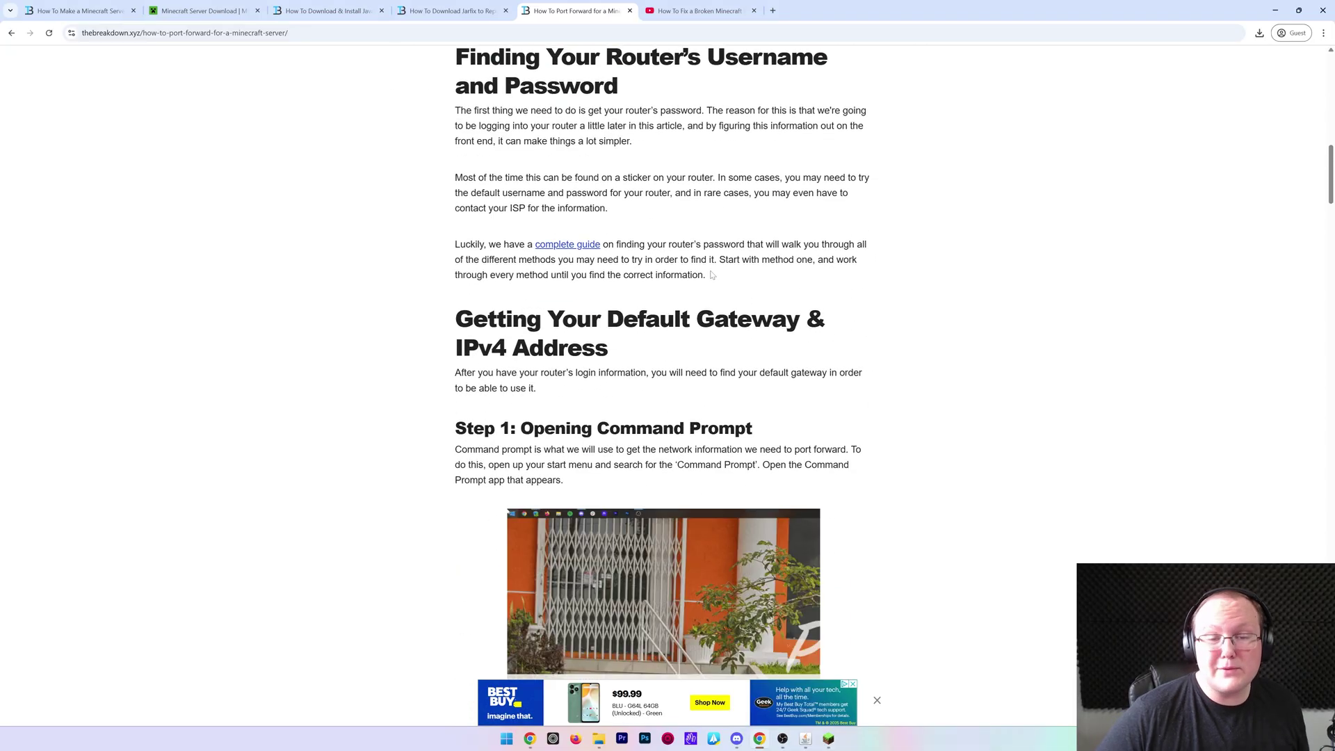
scroll(712, 275, up, 15)
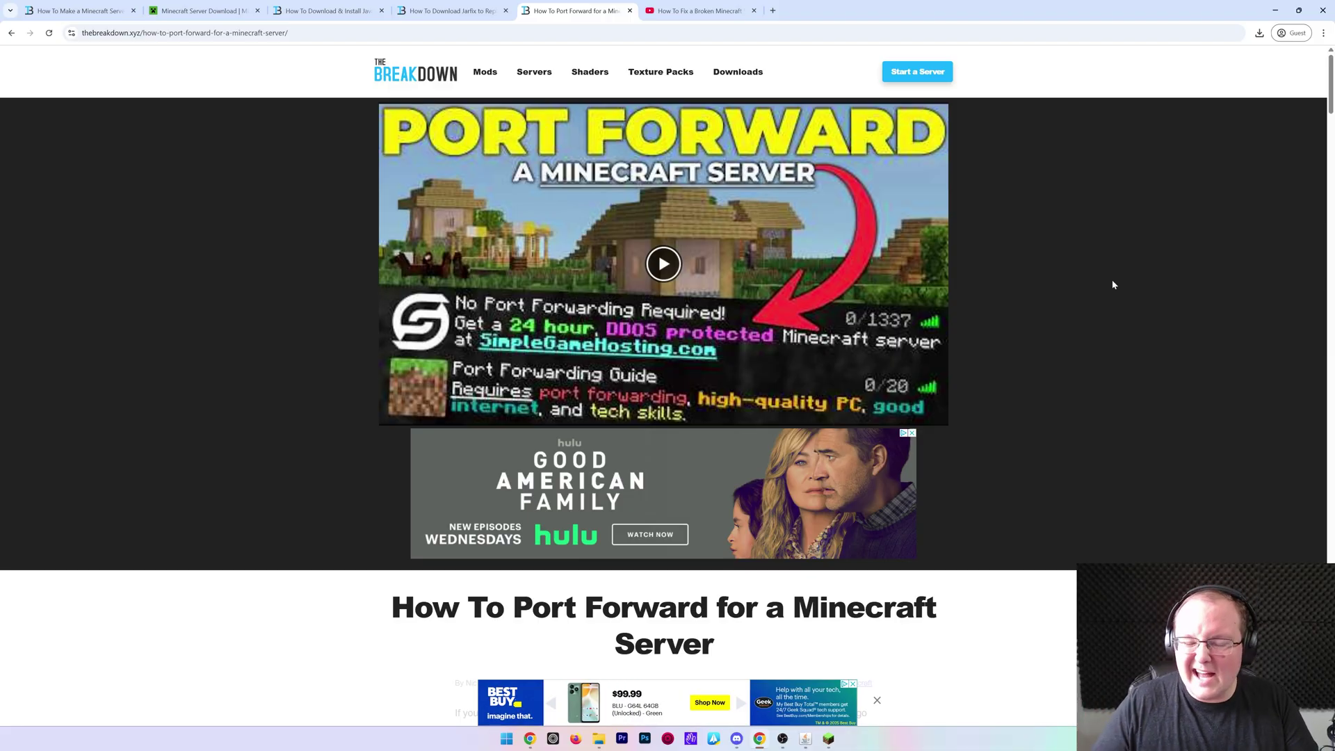
scroll(899, 345, down, 9)
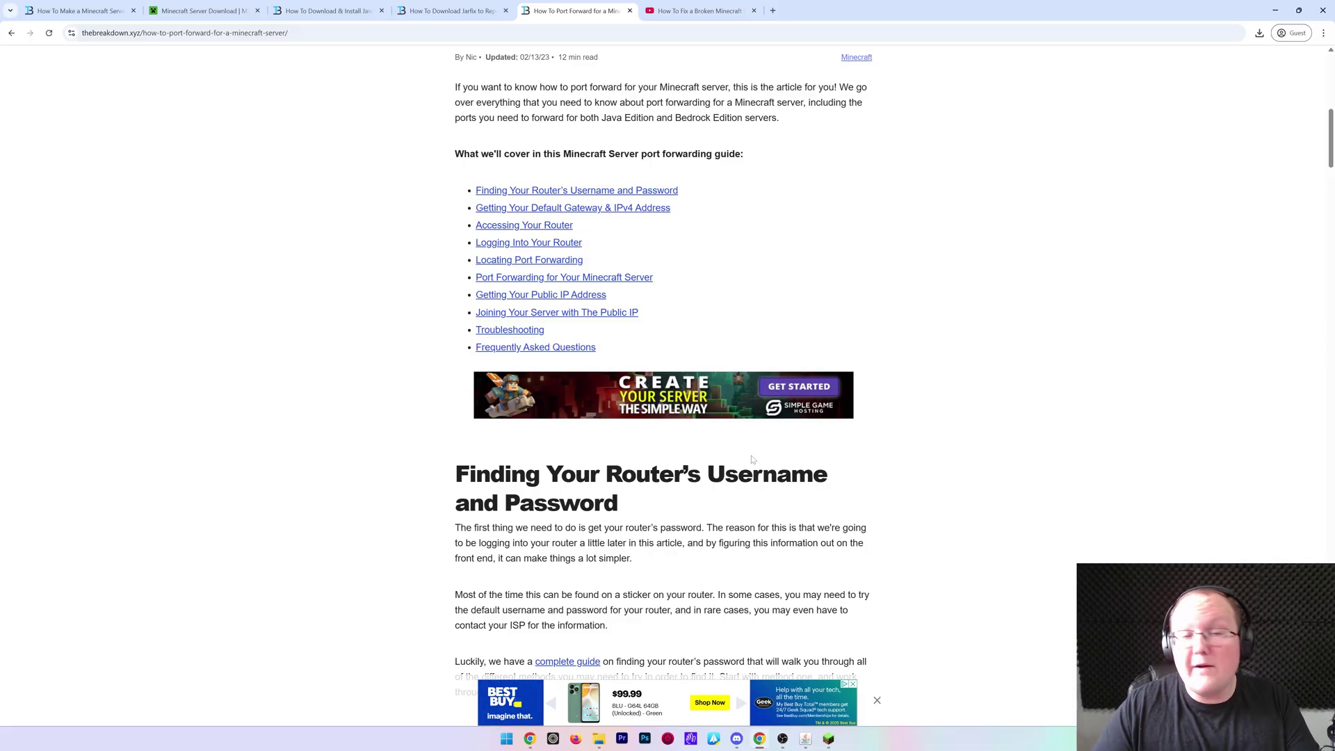
scroll(903, 351, up, 8)
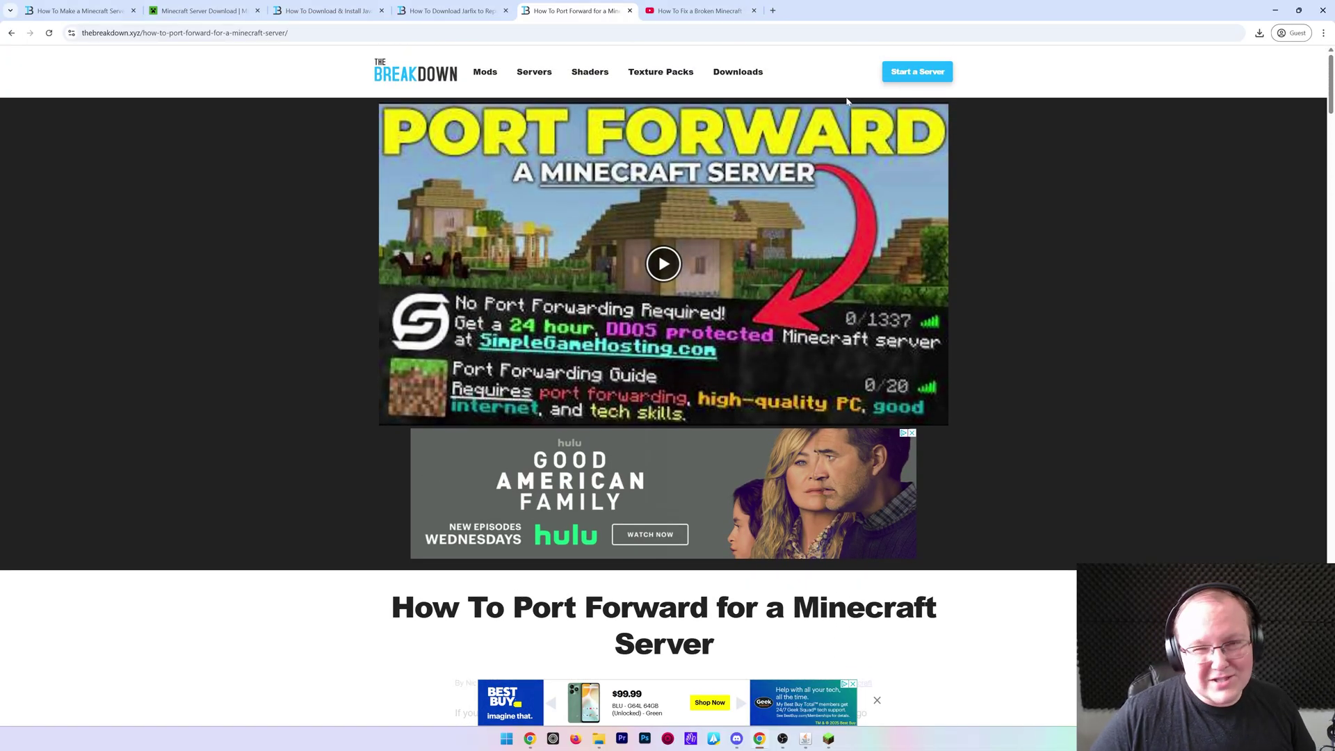
click(696, 10)
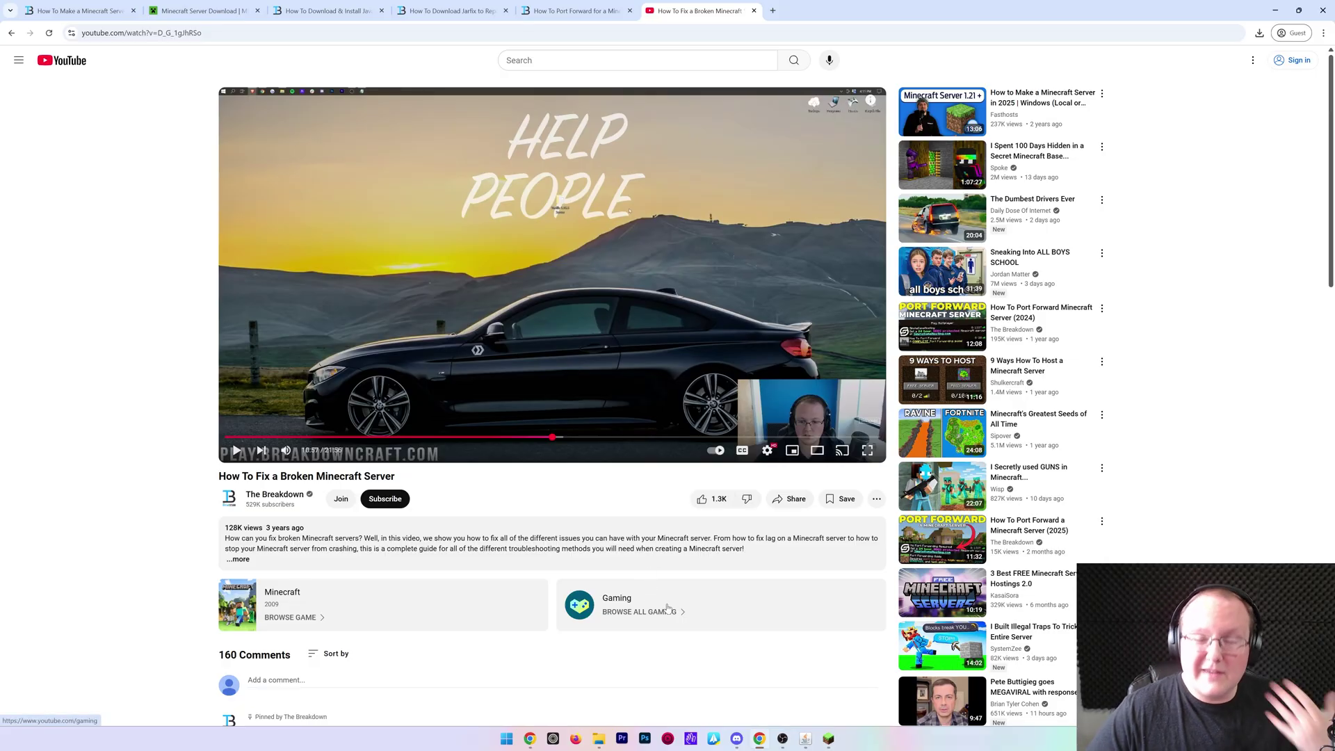
Scroll through the How To Fix a Broken Minecraft Server video page.
scroll(720, 612, down, 2)
scroll(720, 612, down, 3)
scroll(841, 375, up, 5)
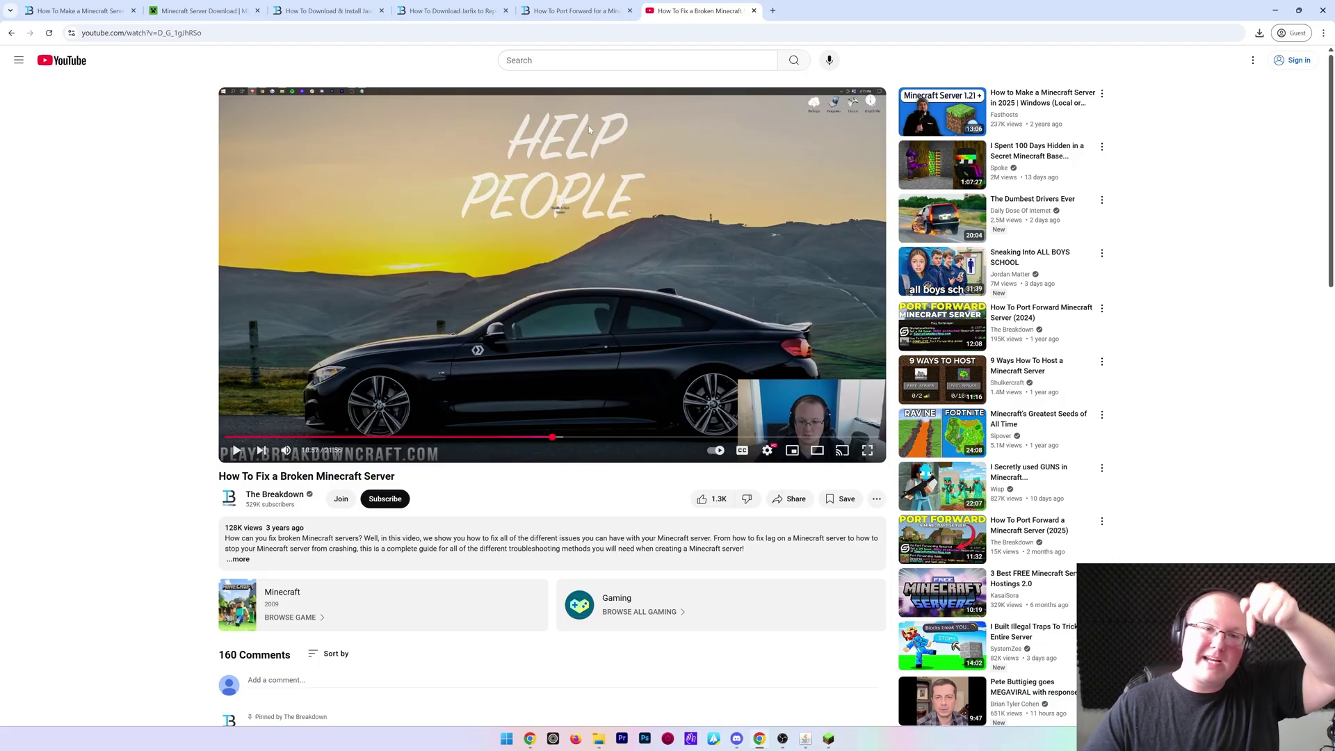
Minimize Chrome, resume the Minecraft game and walk forward across the meadow.
click(1275, 10)
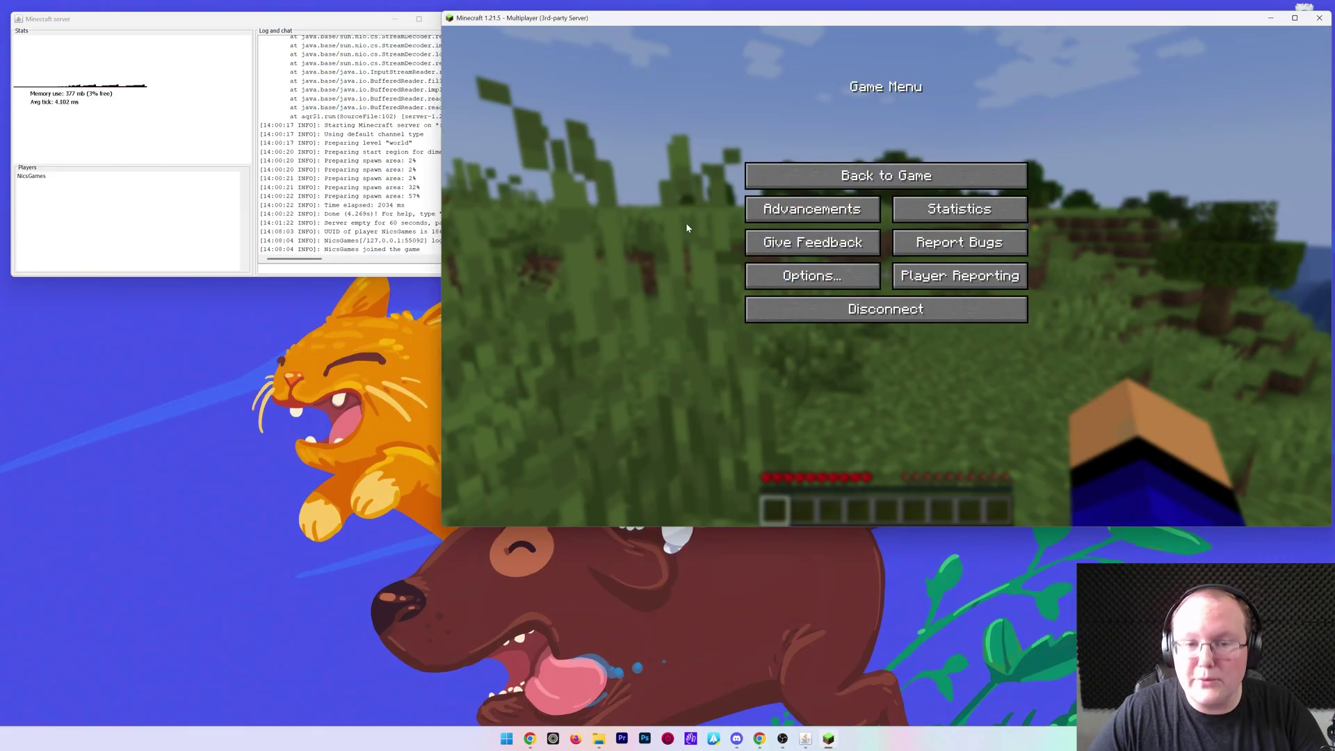
key(Escape)
key(w)
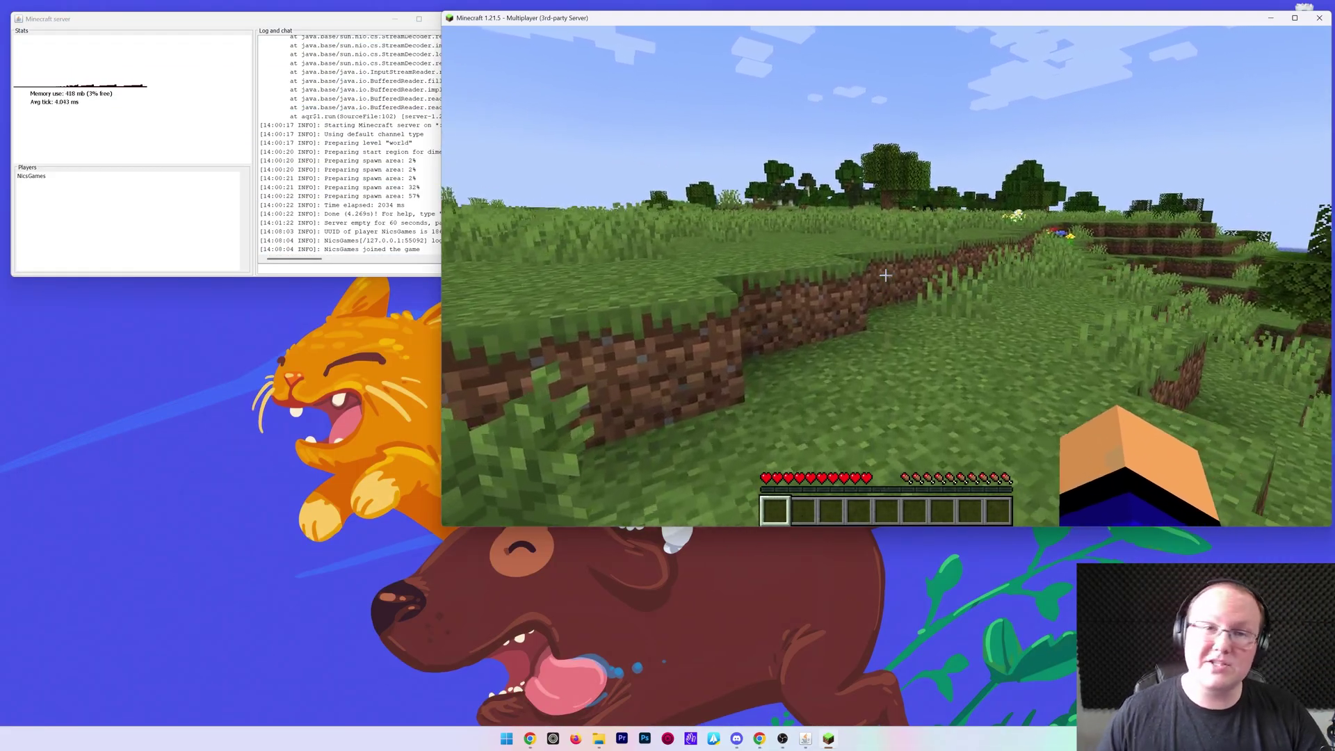
key(w)
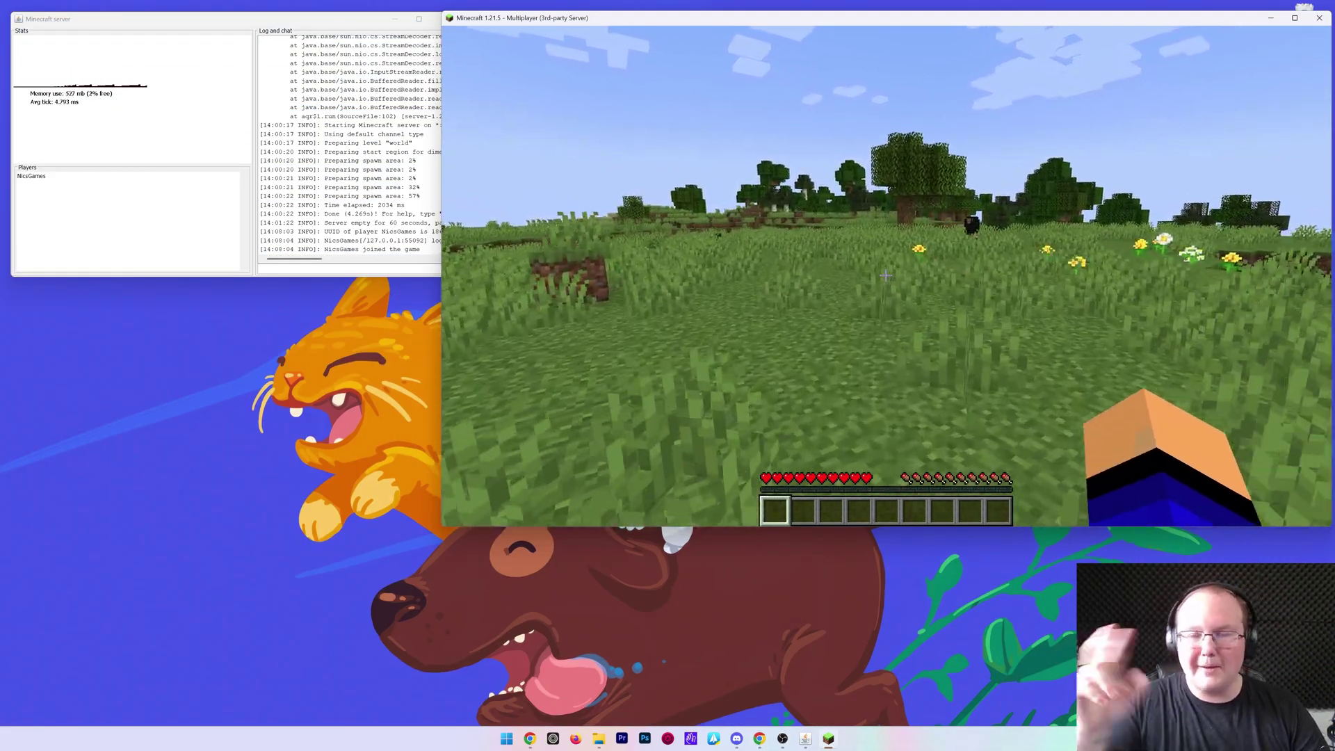